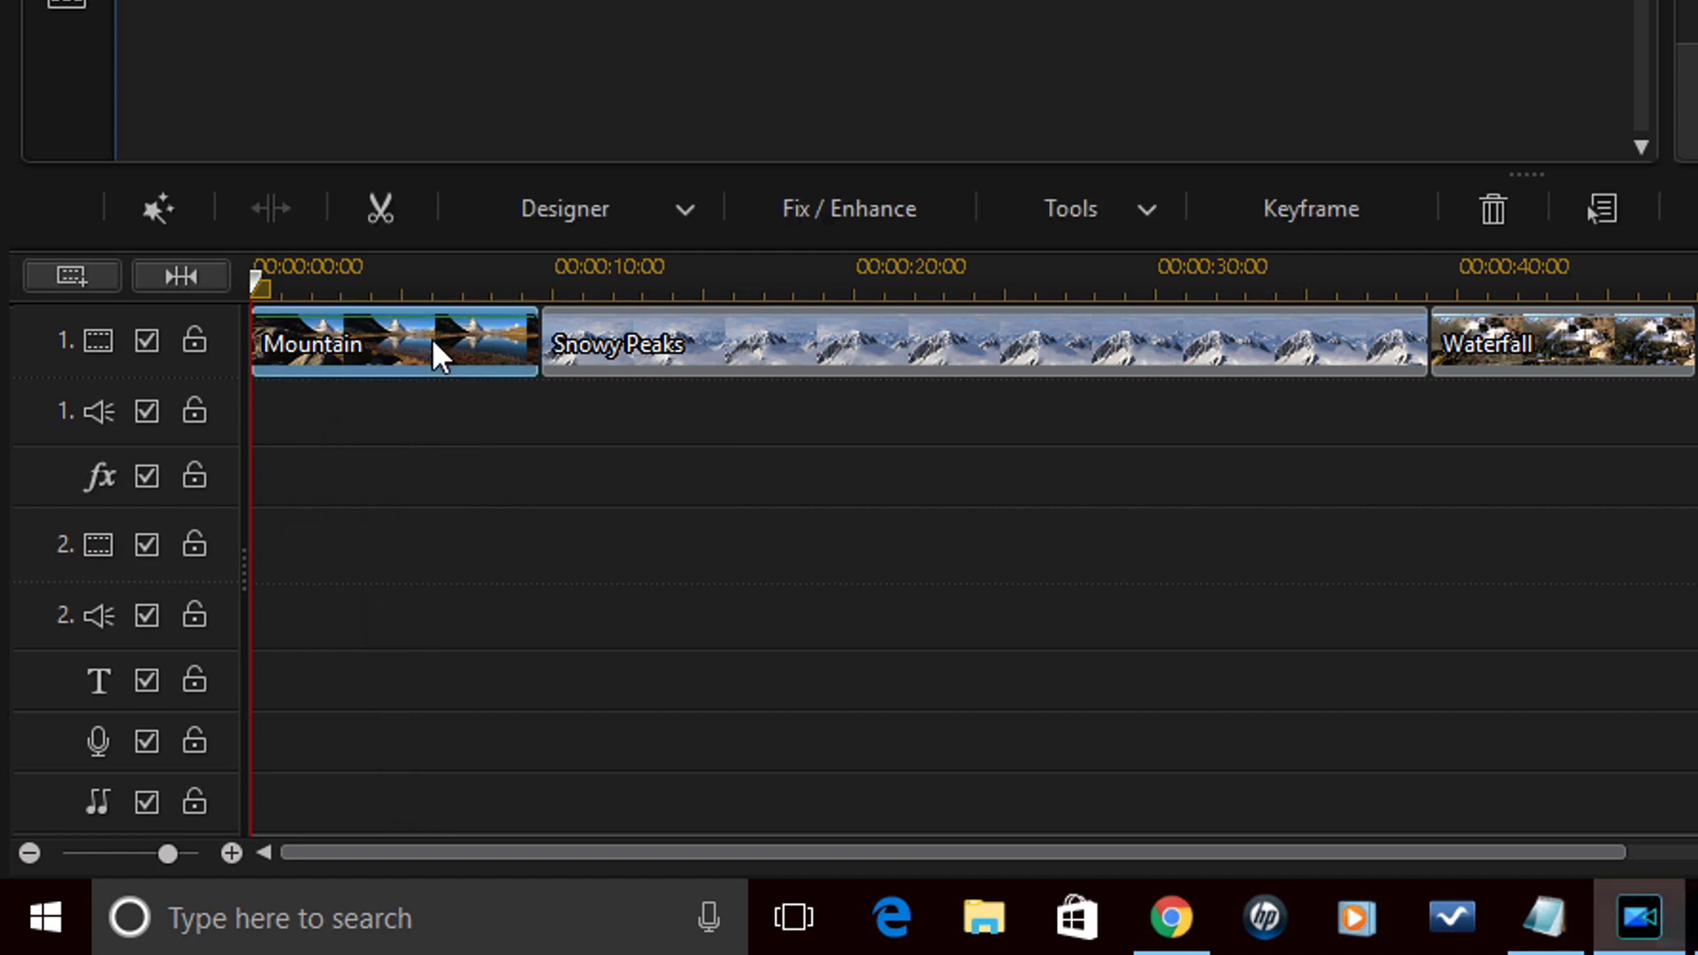
# - Open Fix / Enhance for the Mountain clip and enable its Look-up Table enhancement
pyautogui.click(790, 200)
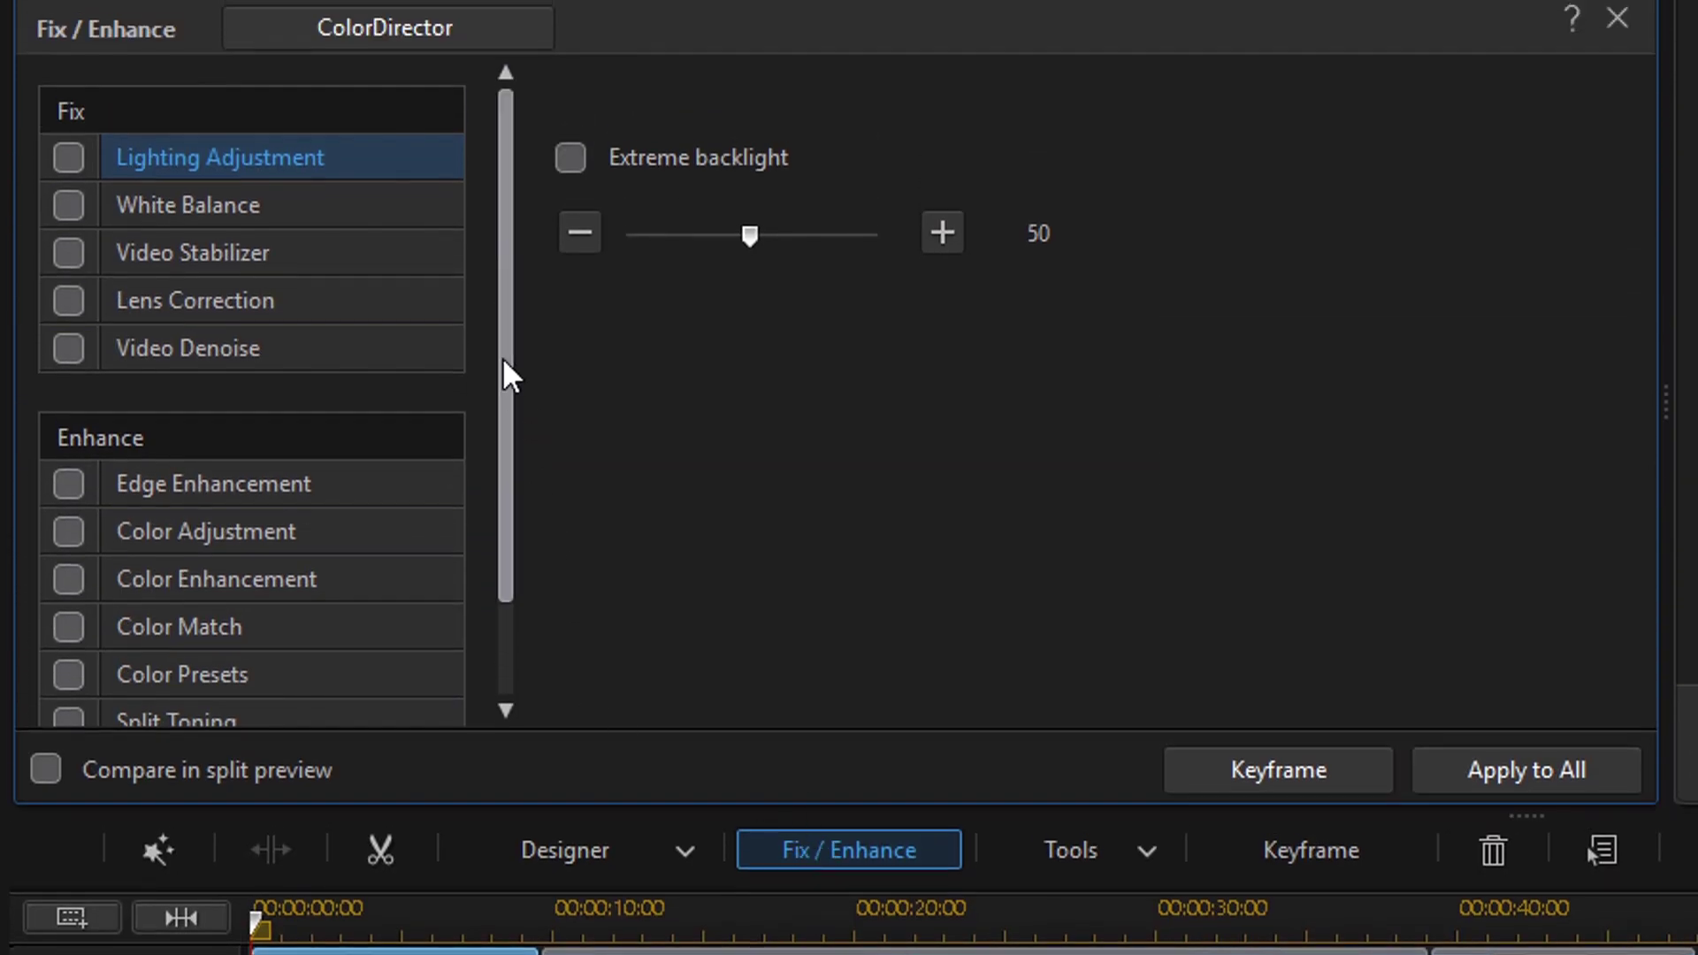
pyautogui.moveTo(501, 353); pyautogui.dragTo(508, 475)
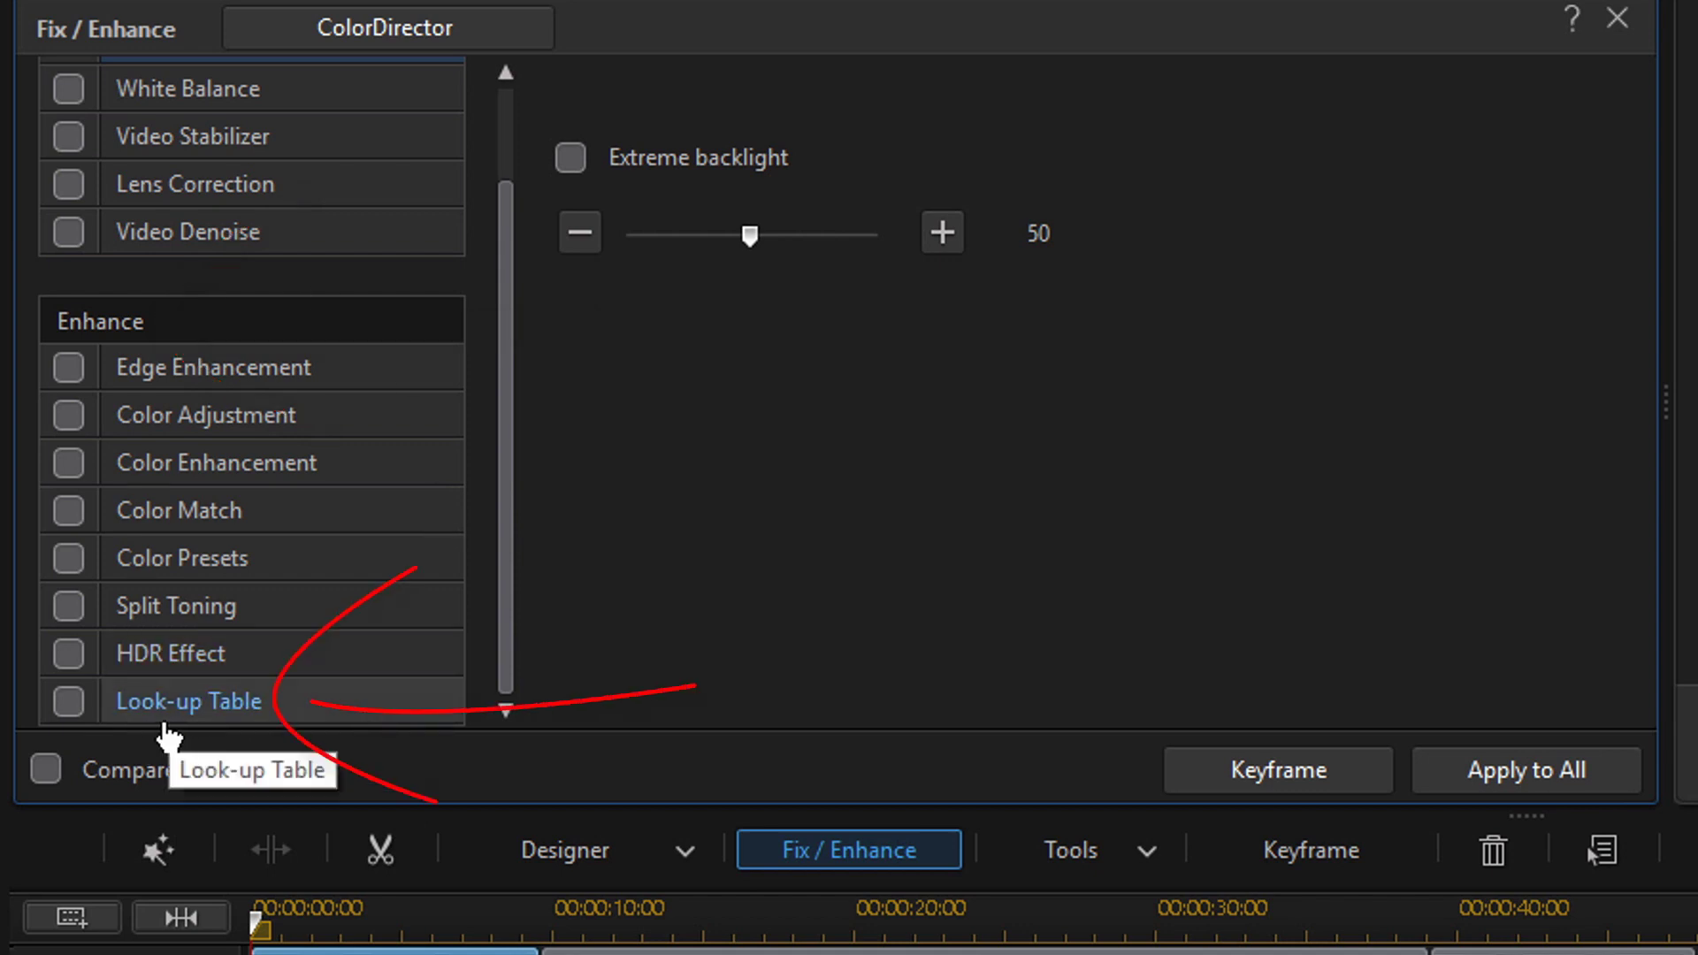
pyautogui.click(69, 703)
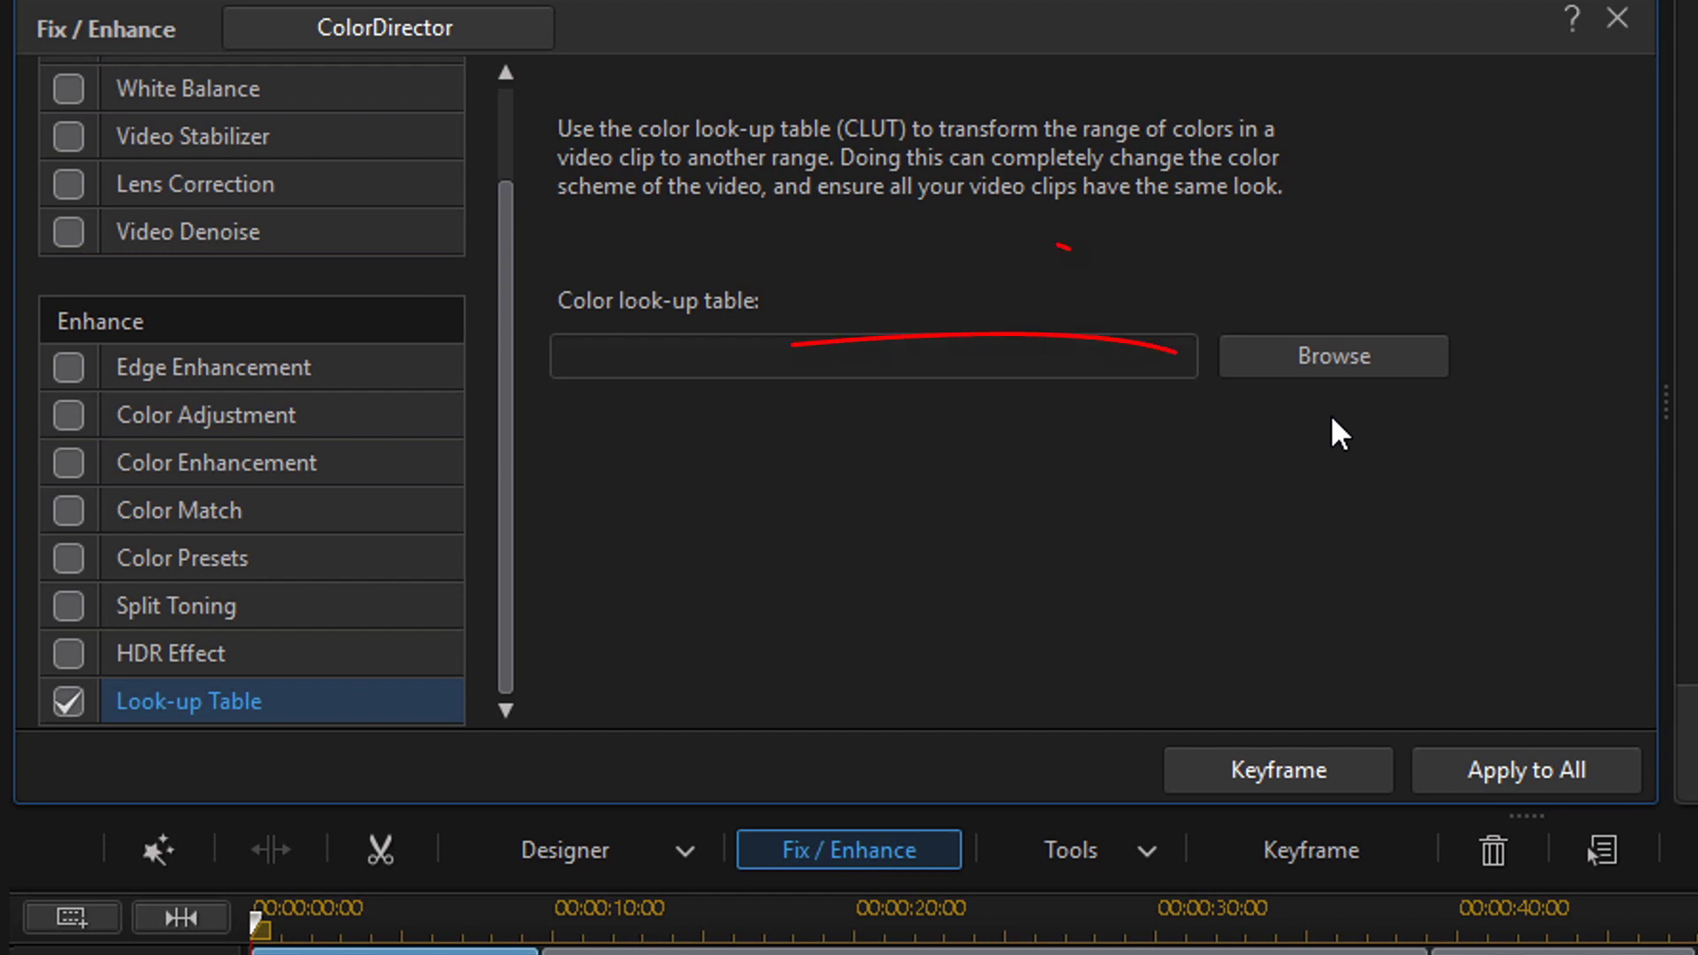
# - Start browsing for a color look-up table file and look through the LUT folder in Documents
pyautogui.click(1340, 346)
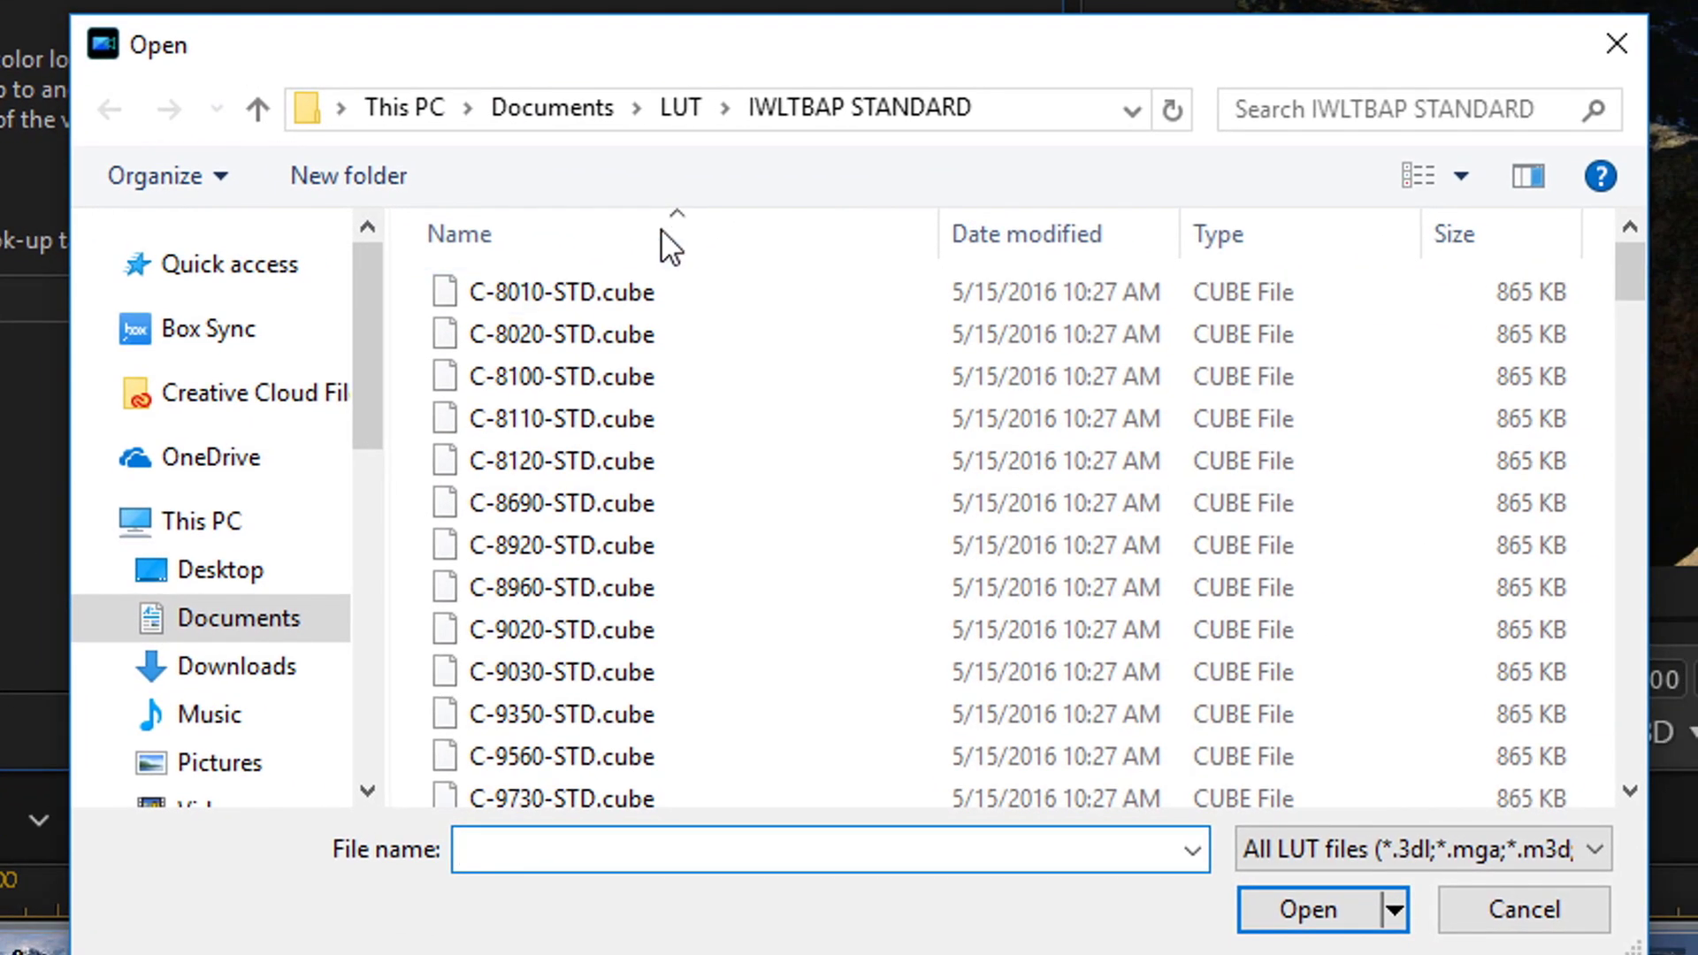
pyautogui.click(559, 104)
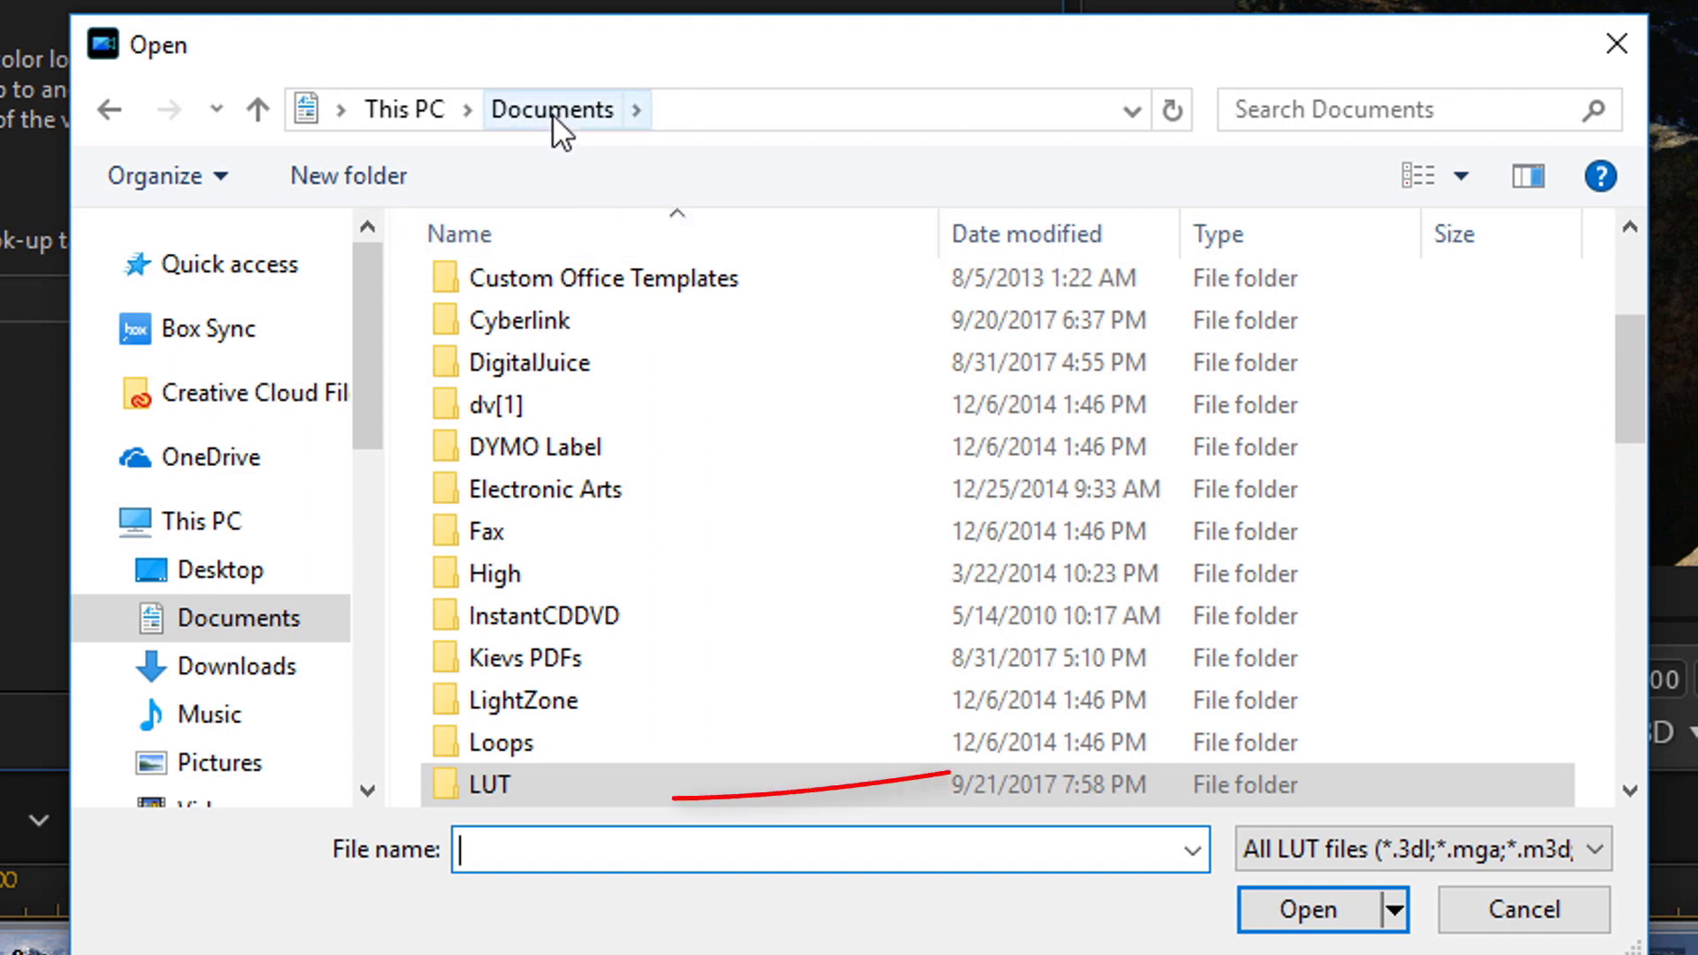
pyautogui.doubleClick(517, 779)
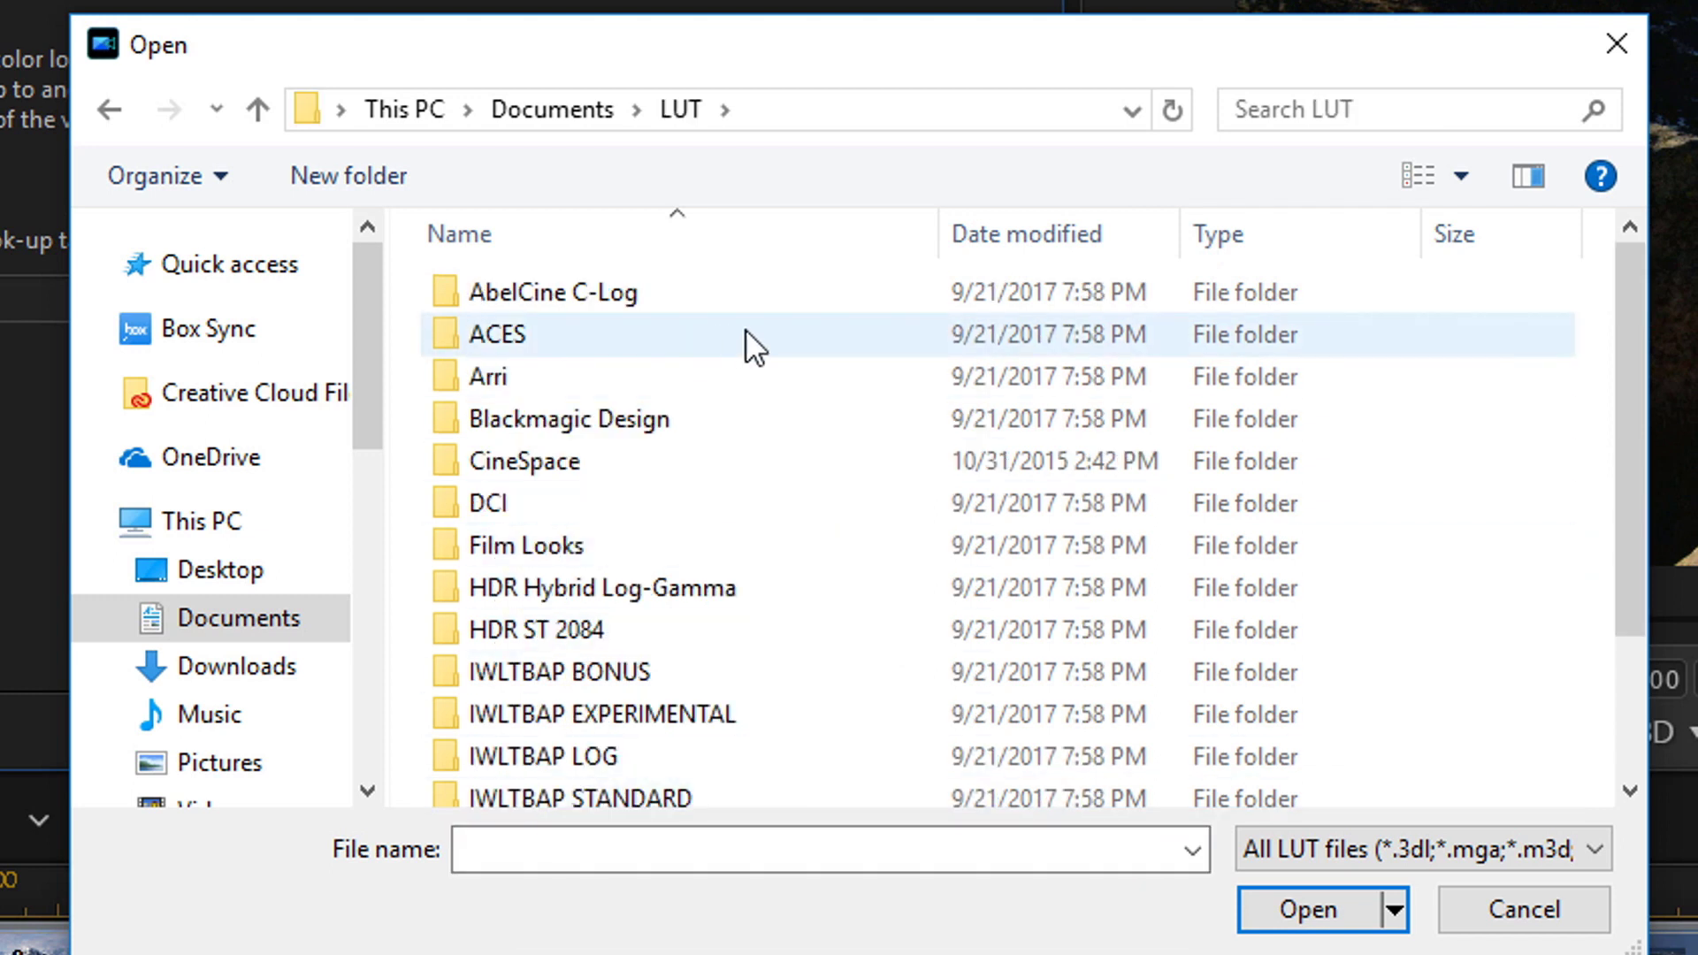
pyautogui.scroll(-1, 709, 609)
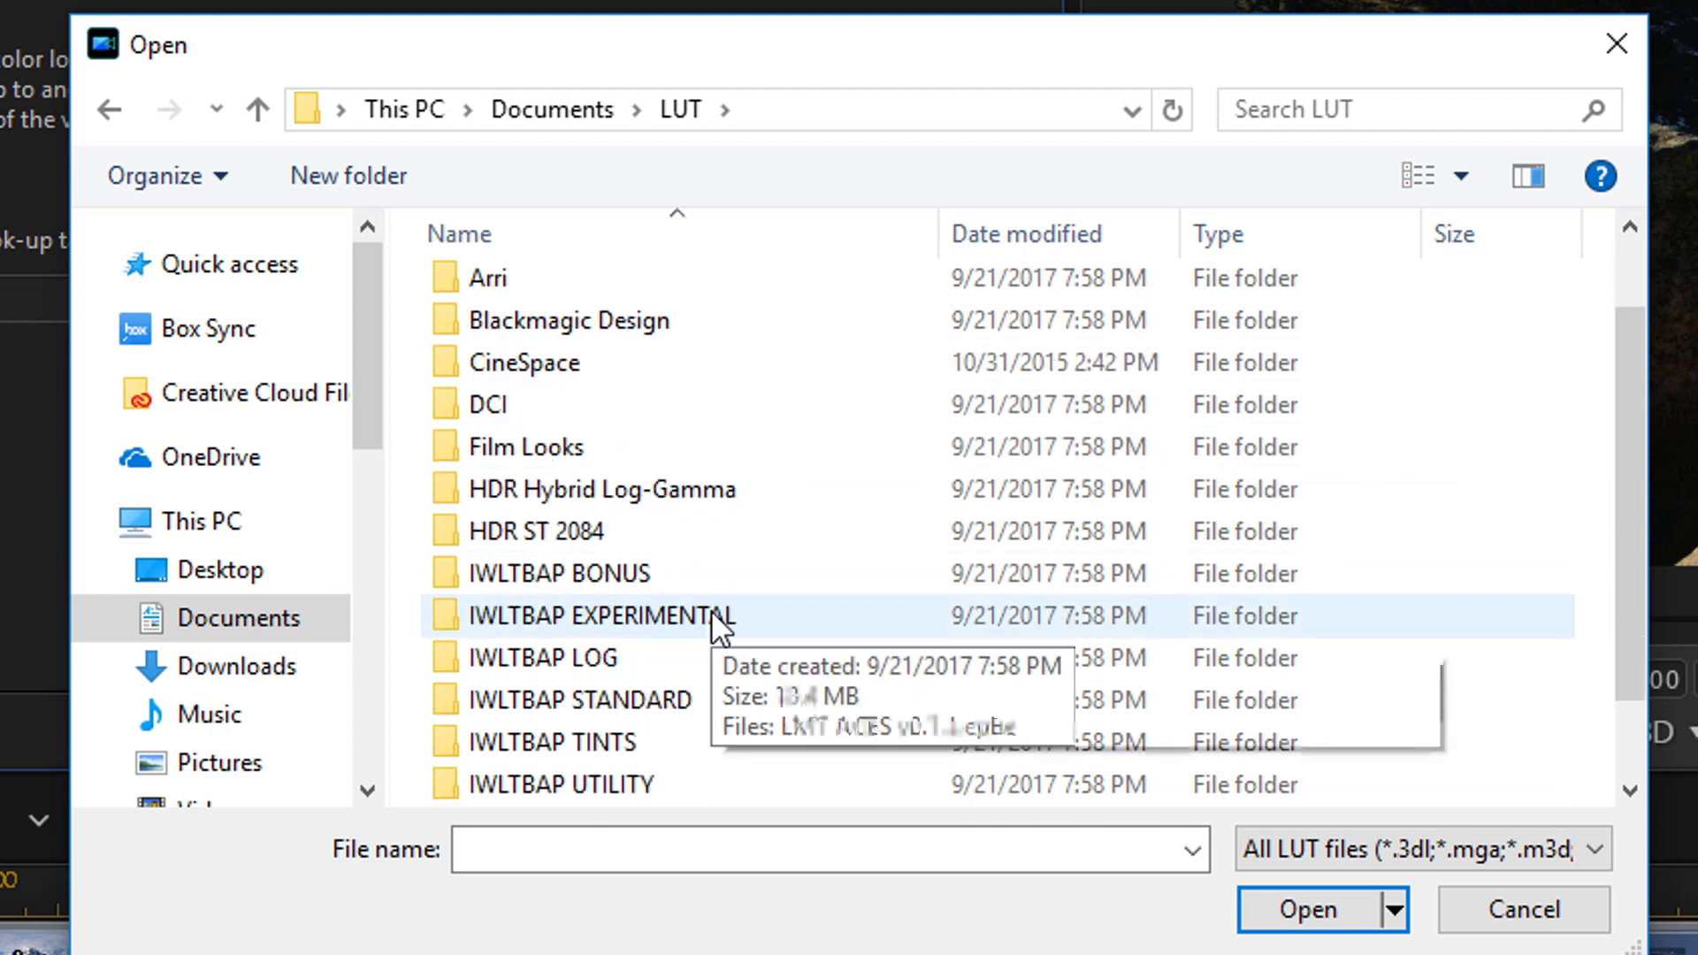
pyautogui.scroll(-1, 711, 610)
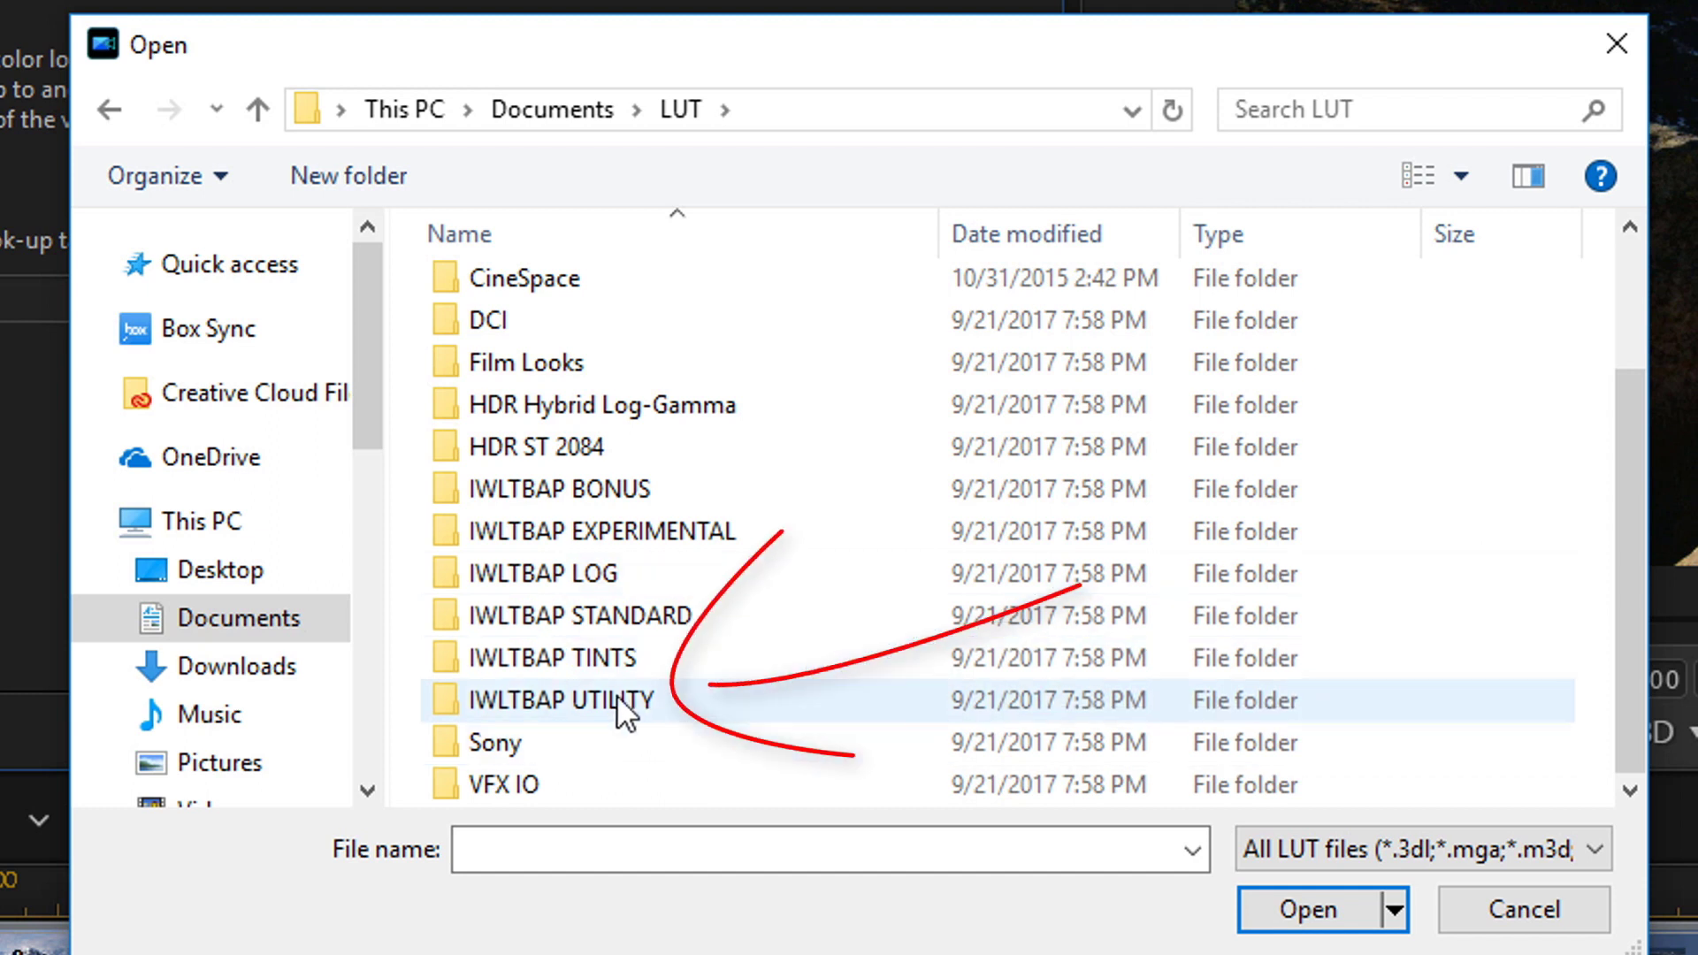
# - Examine the camera-specific conversion folders inside the IWLTBAP UTILITY folder
pyautogui.doubleClick(692, 701)
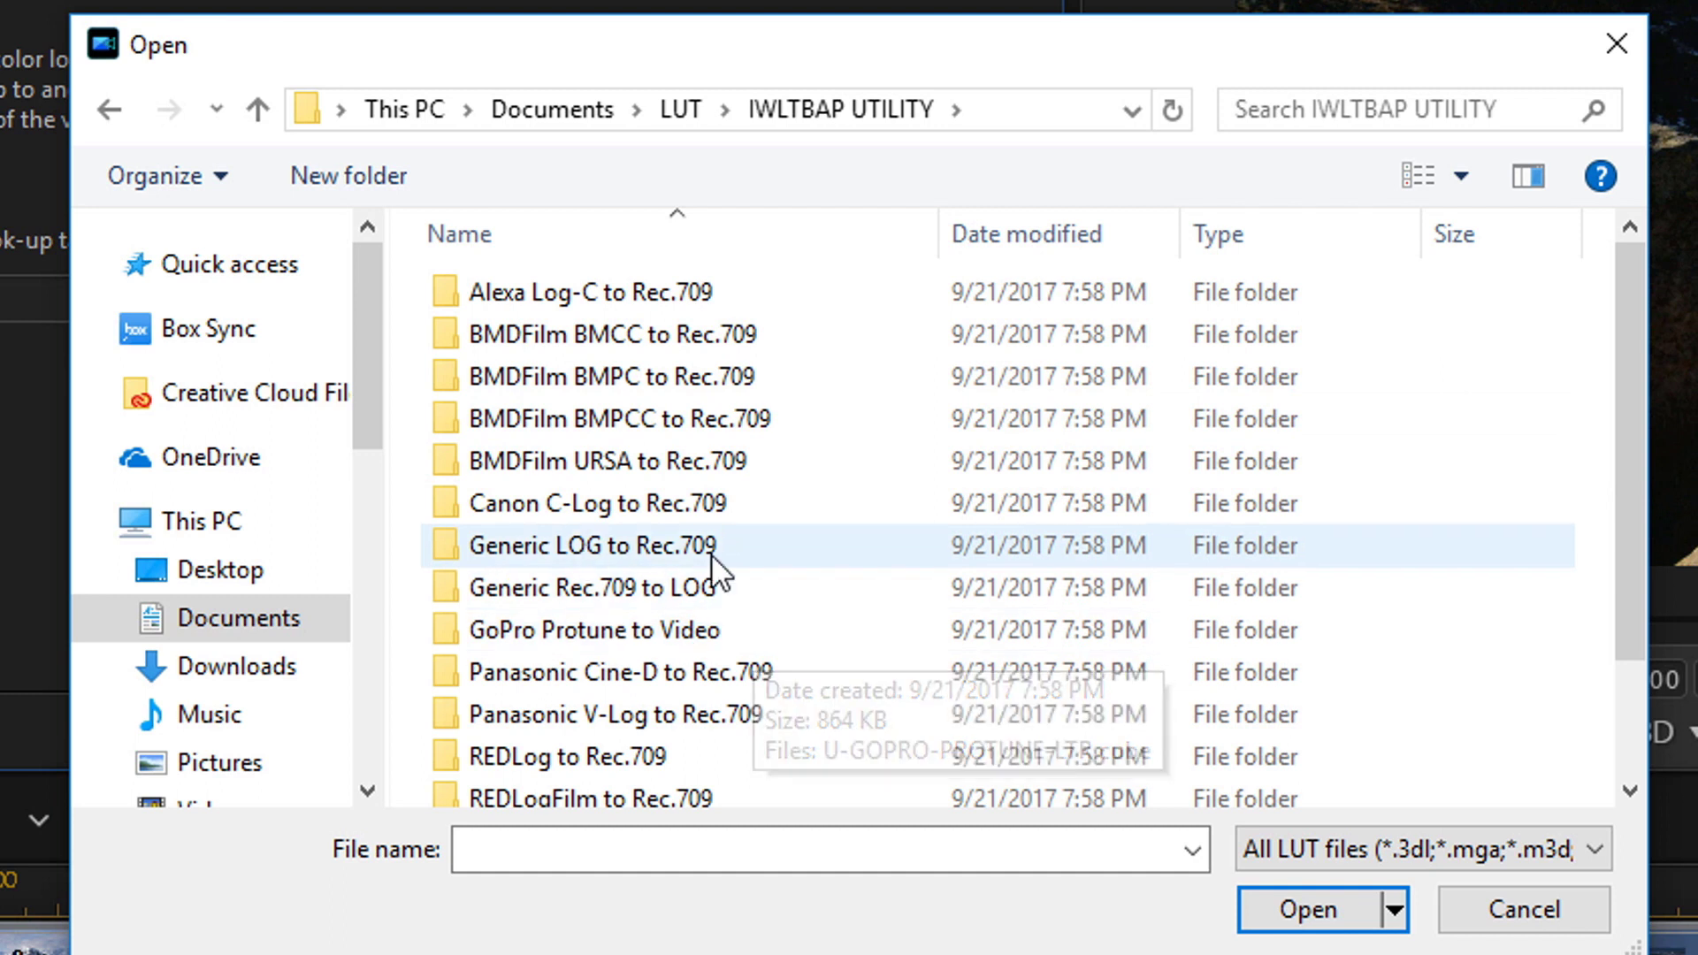
pyautogui.click(549, 541)
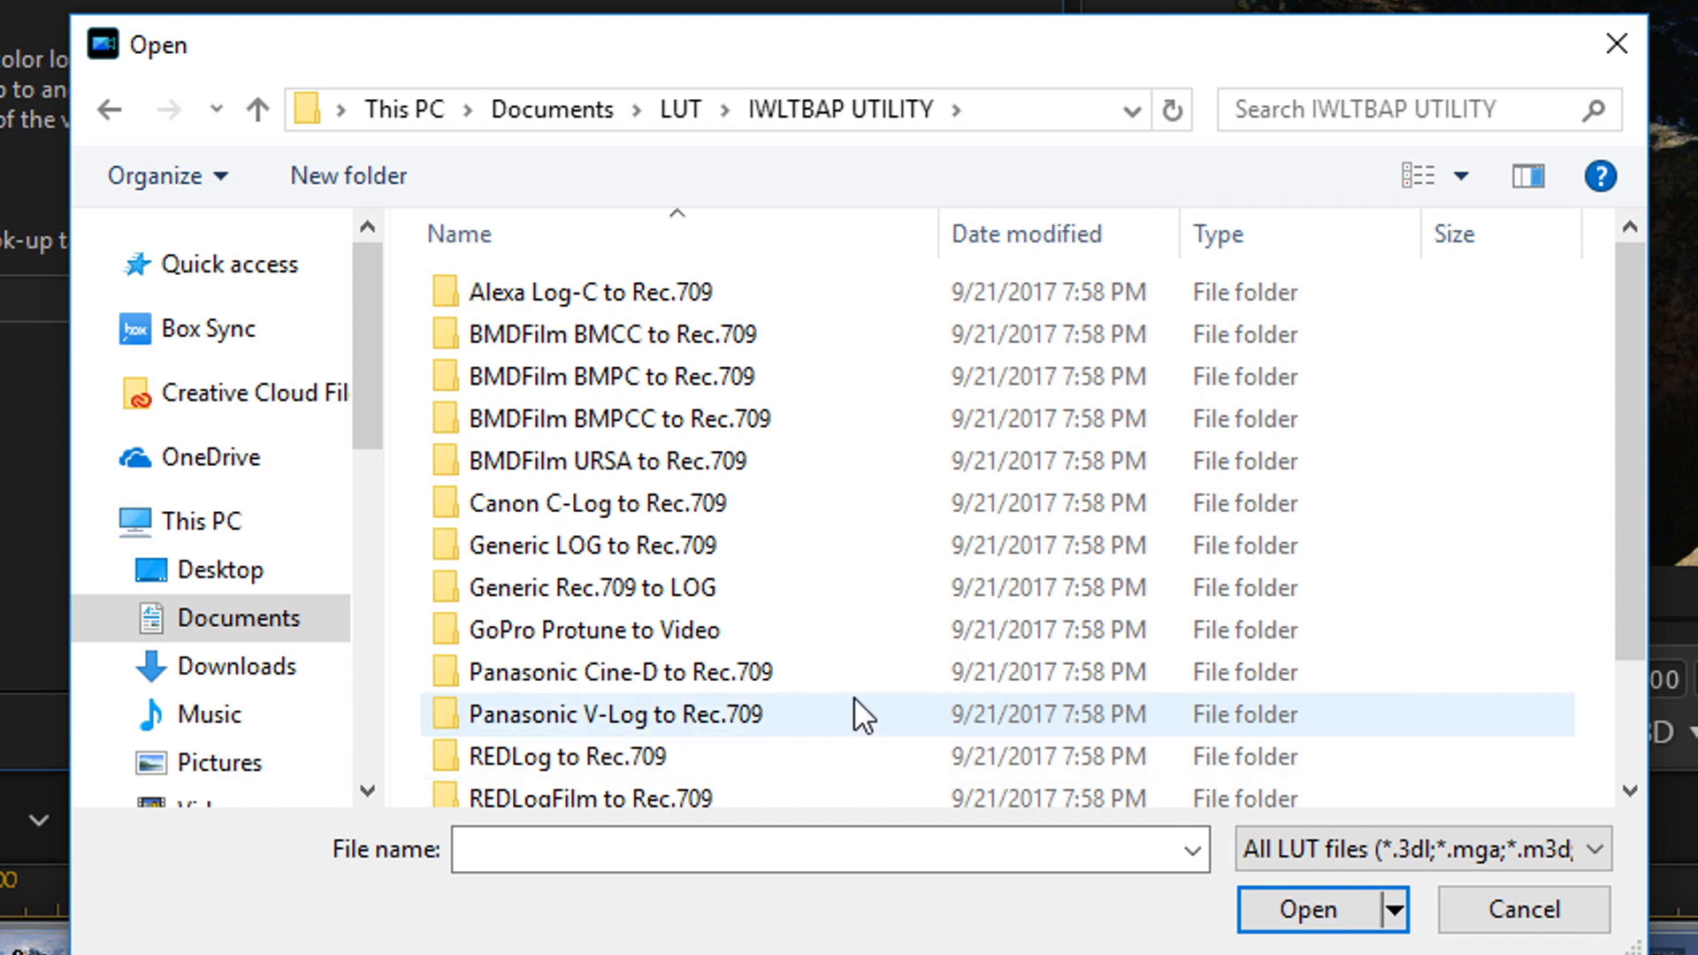
pyautogui.scroll(-1, 874, 693)
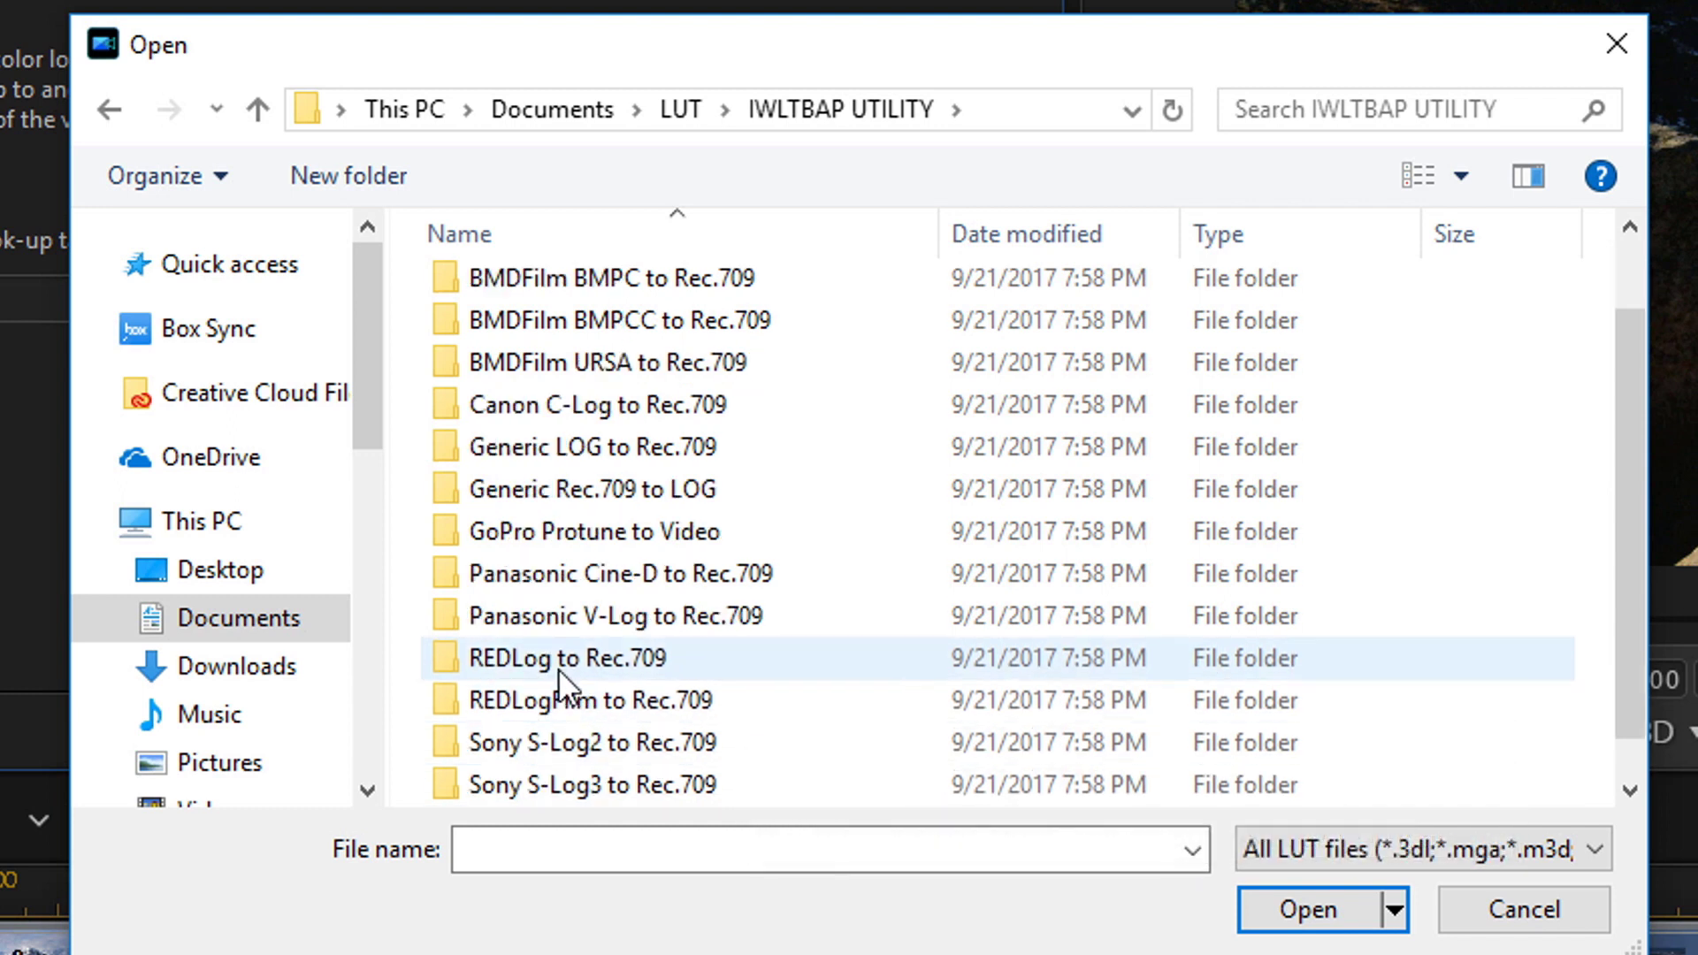
pyautogui.scroll(-1, 801, 656)
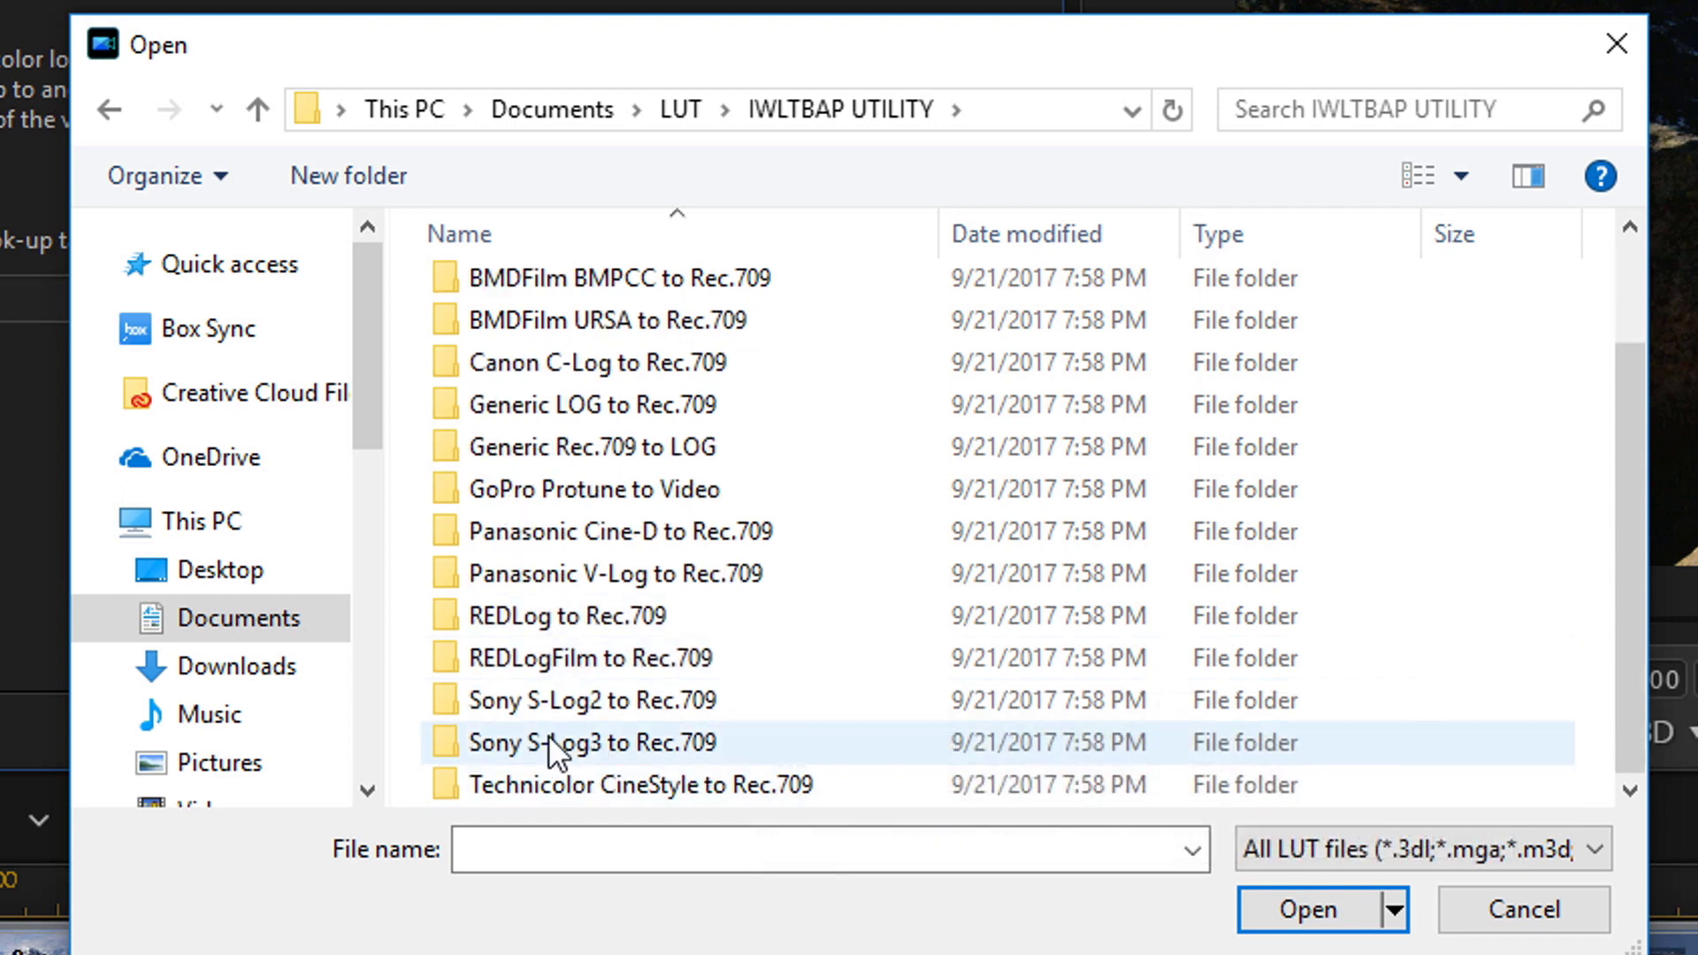
pyautogui.scroll(1, 842, 712)
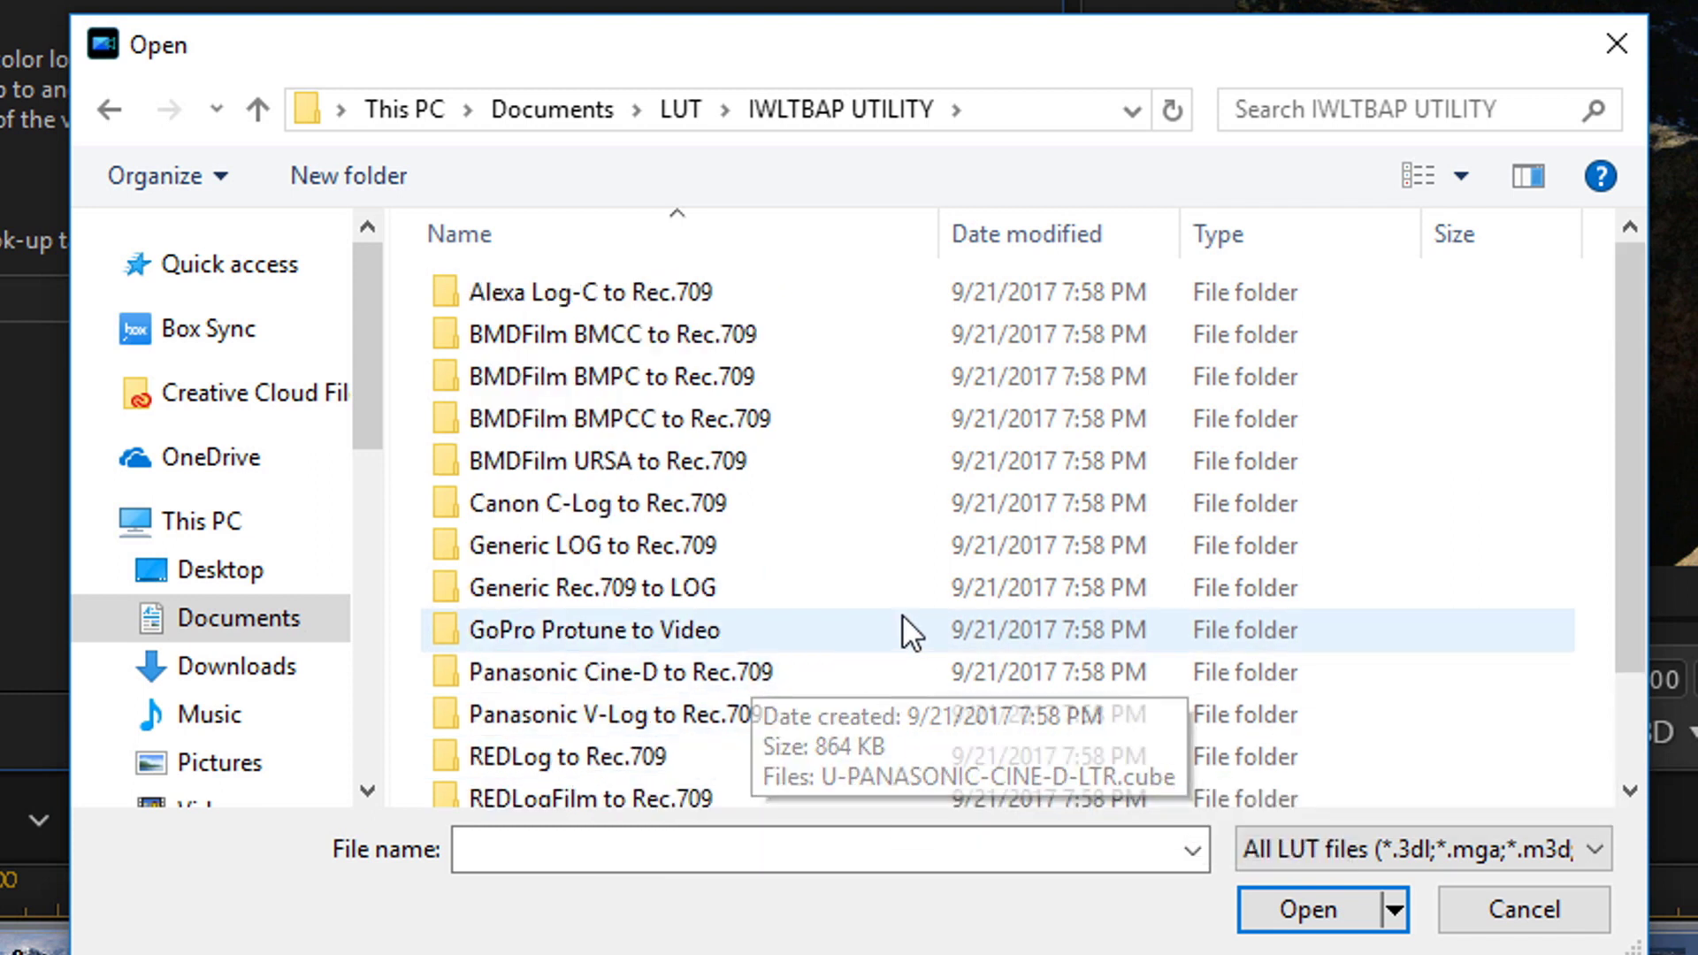
pyautogui.moveTo(846, 626)
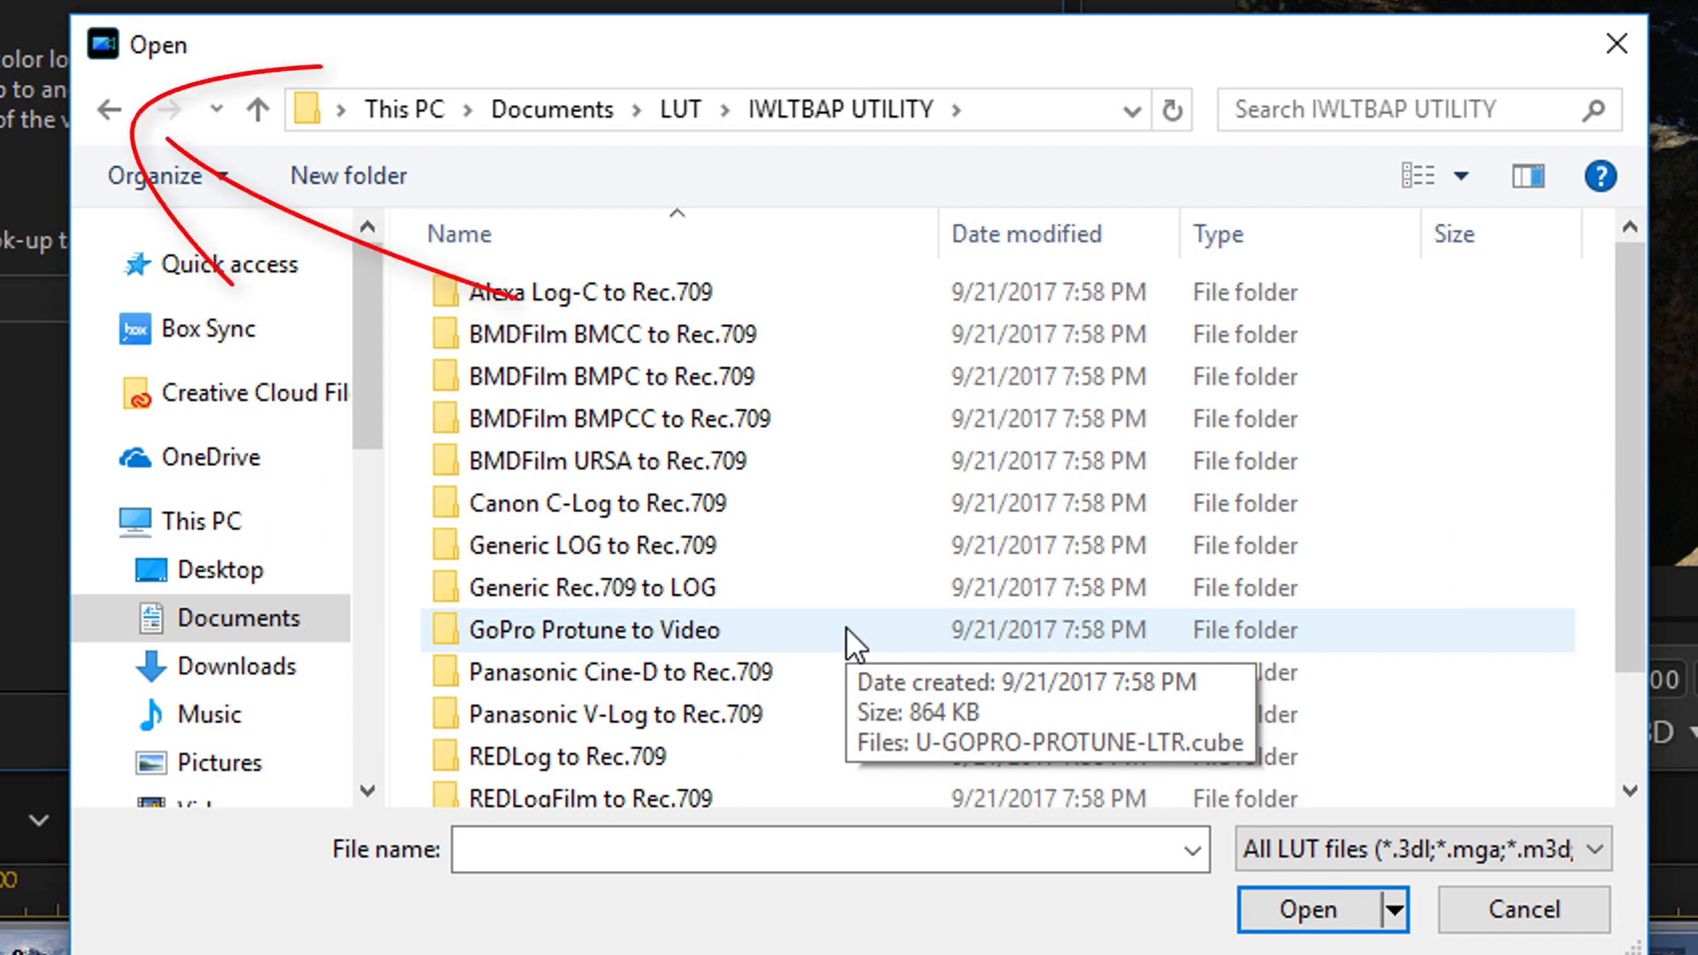
# - Load F-8030-STD.cube from the IWLTBAP STANDARD folder as the Mountain clip's color look-up table
pyautogui.click(114, 109)
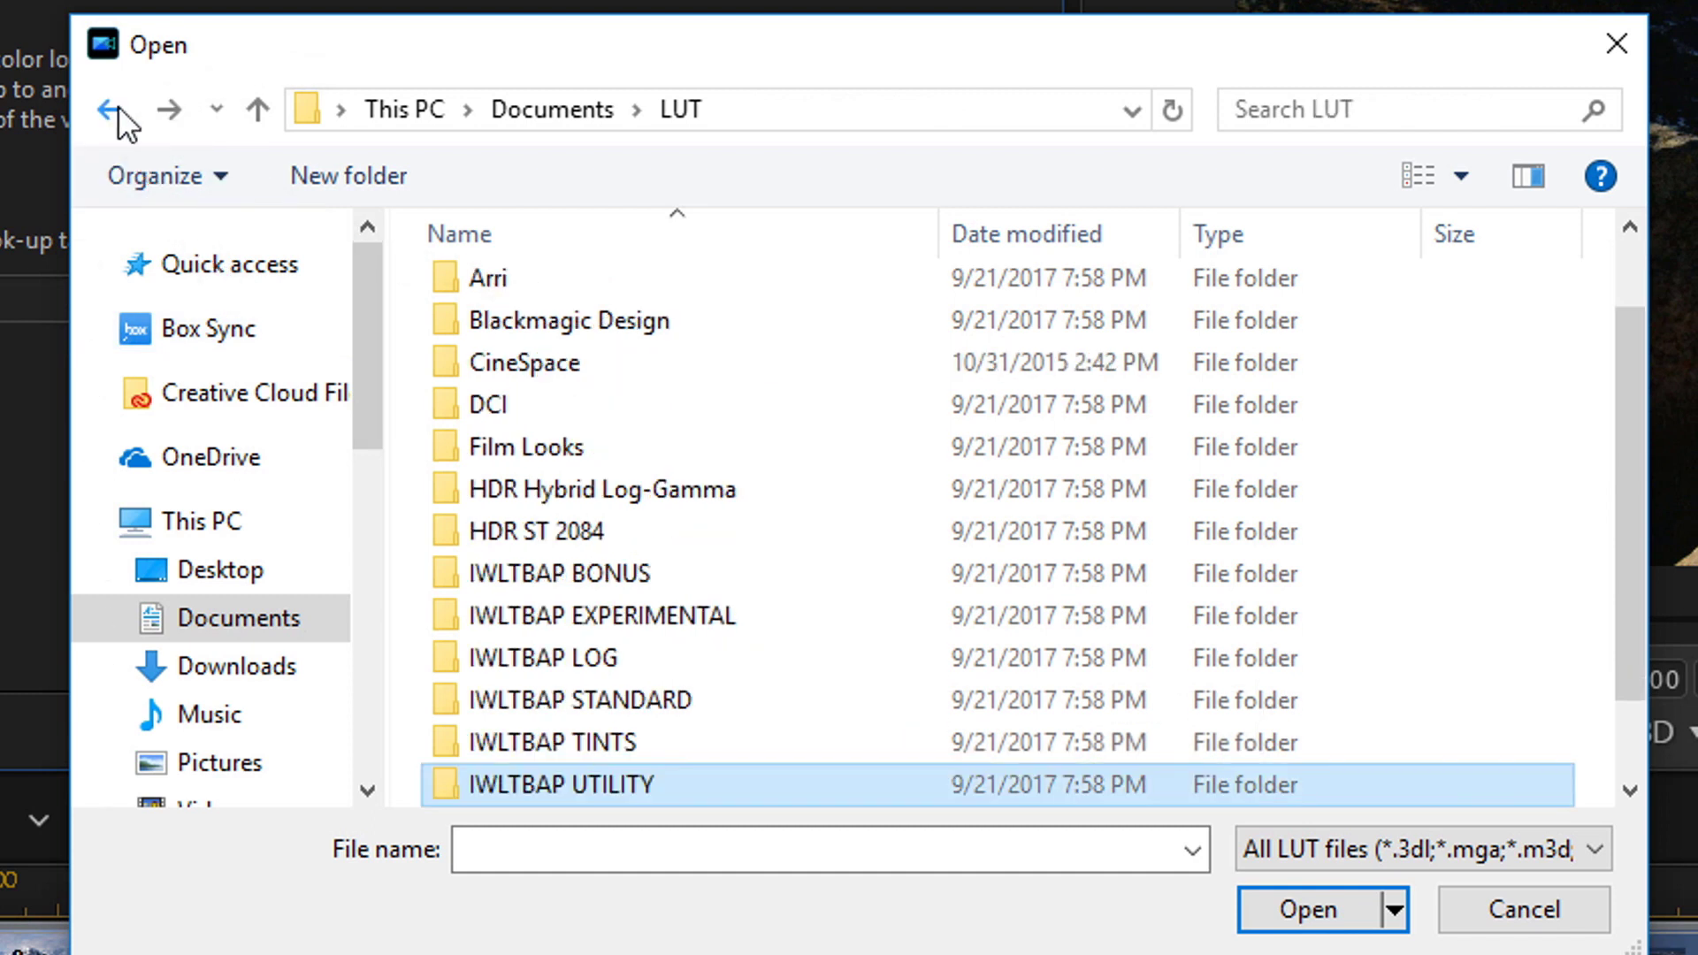
pyautogui.doubleClick(718, 701)
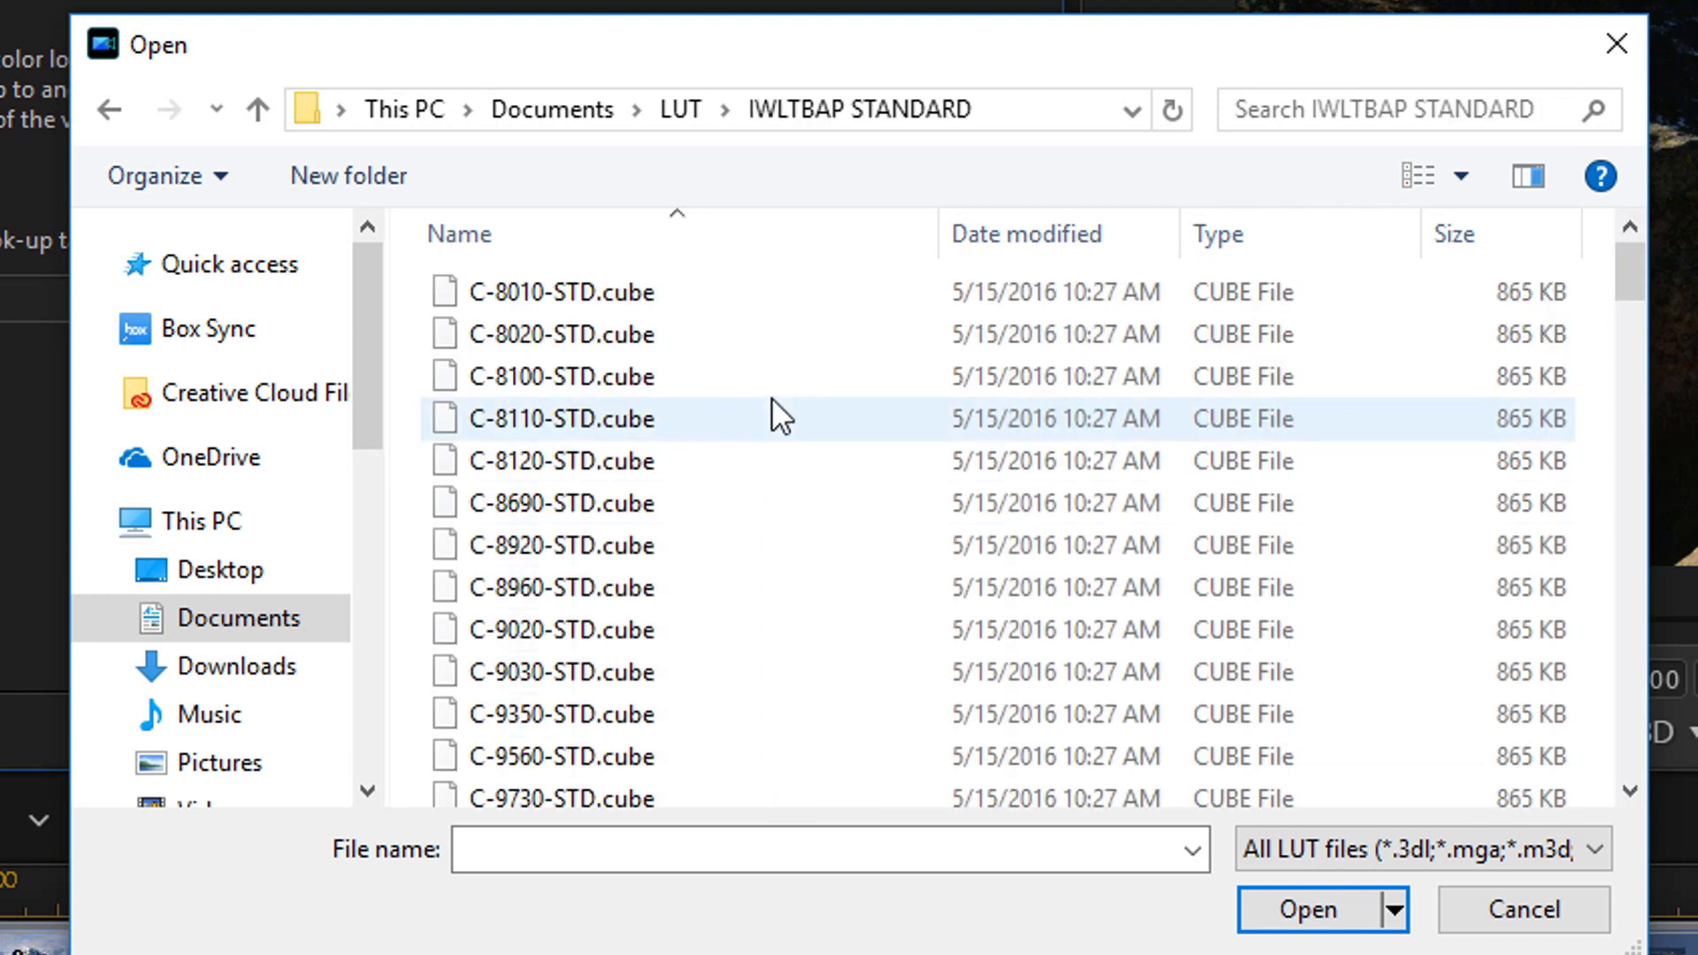
pyautogui.scroll(-3, 769, 403)
pyautogui.scroll(3, 762, 406)
pyautogui.scroll(-2, 743, 511)
pyautogui.scroll(-3, 738, 509)
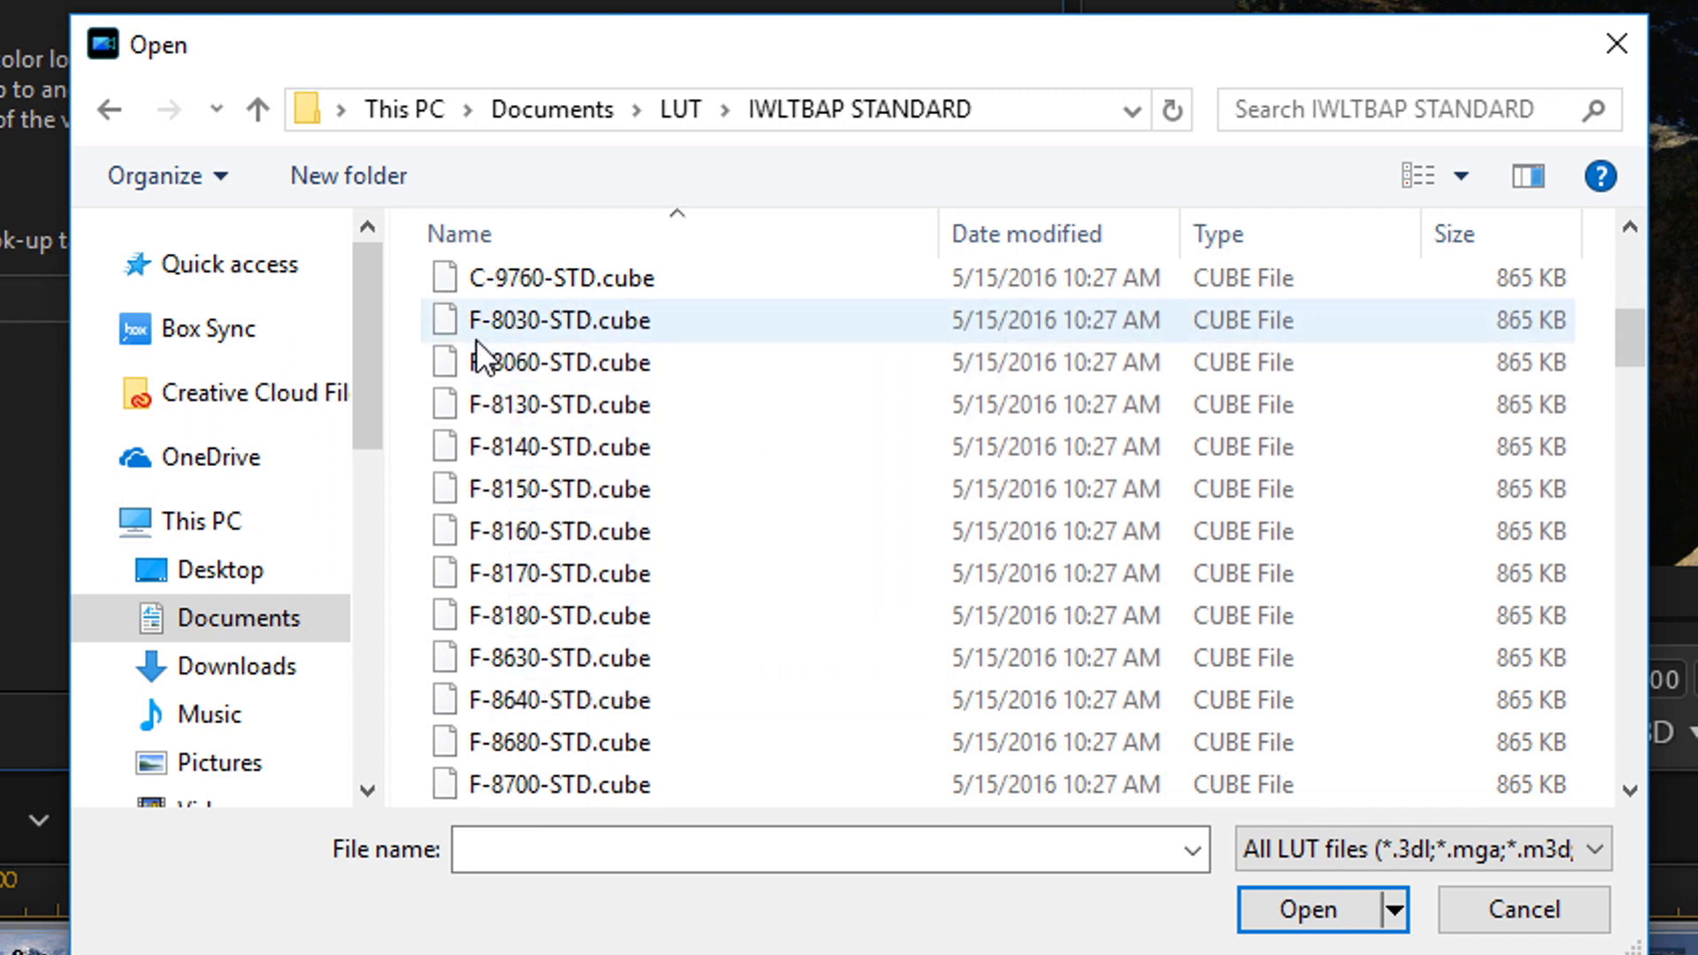
pyautogui.scroll(-3, 544, 623)
pyautogui.scroll(-5, 542, 602)
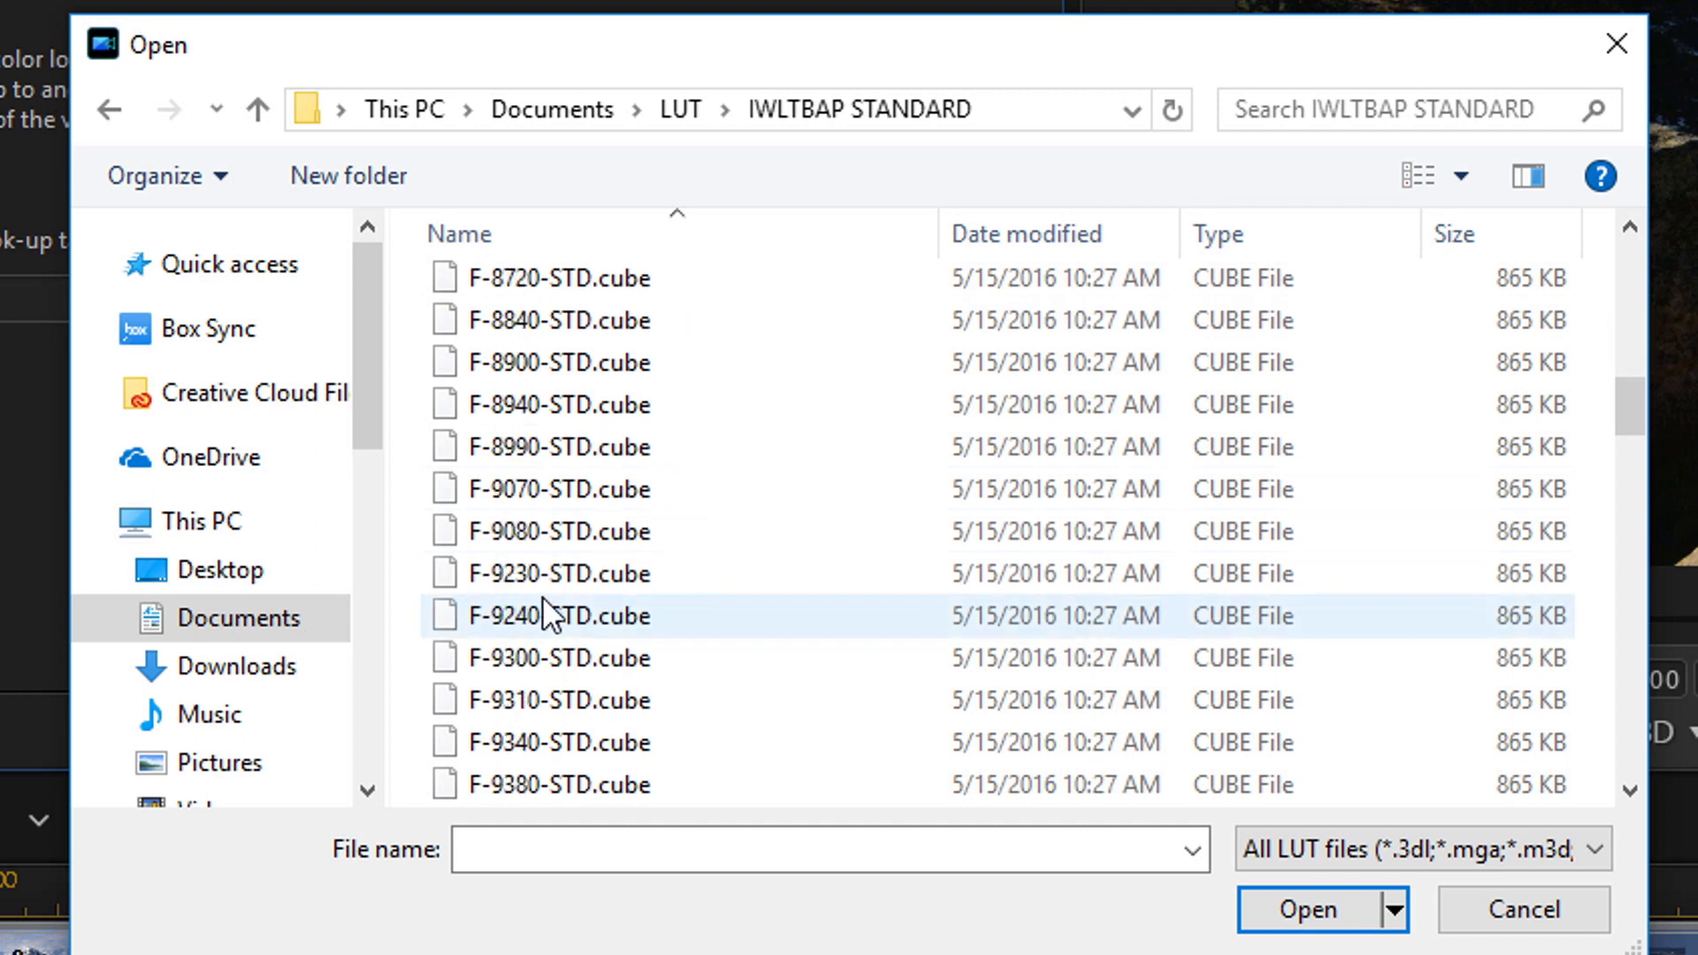
pyautogui.scroll(8, 542, 602)
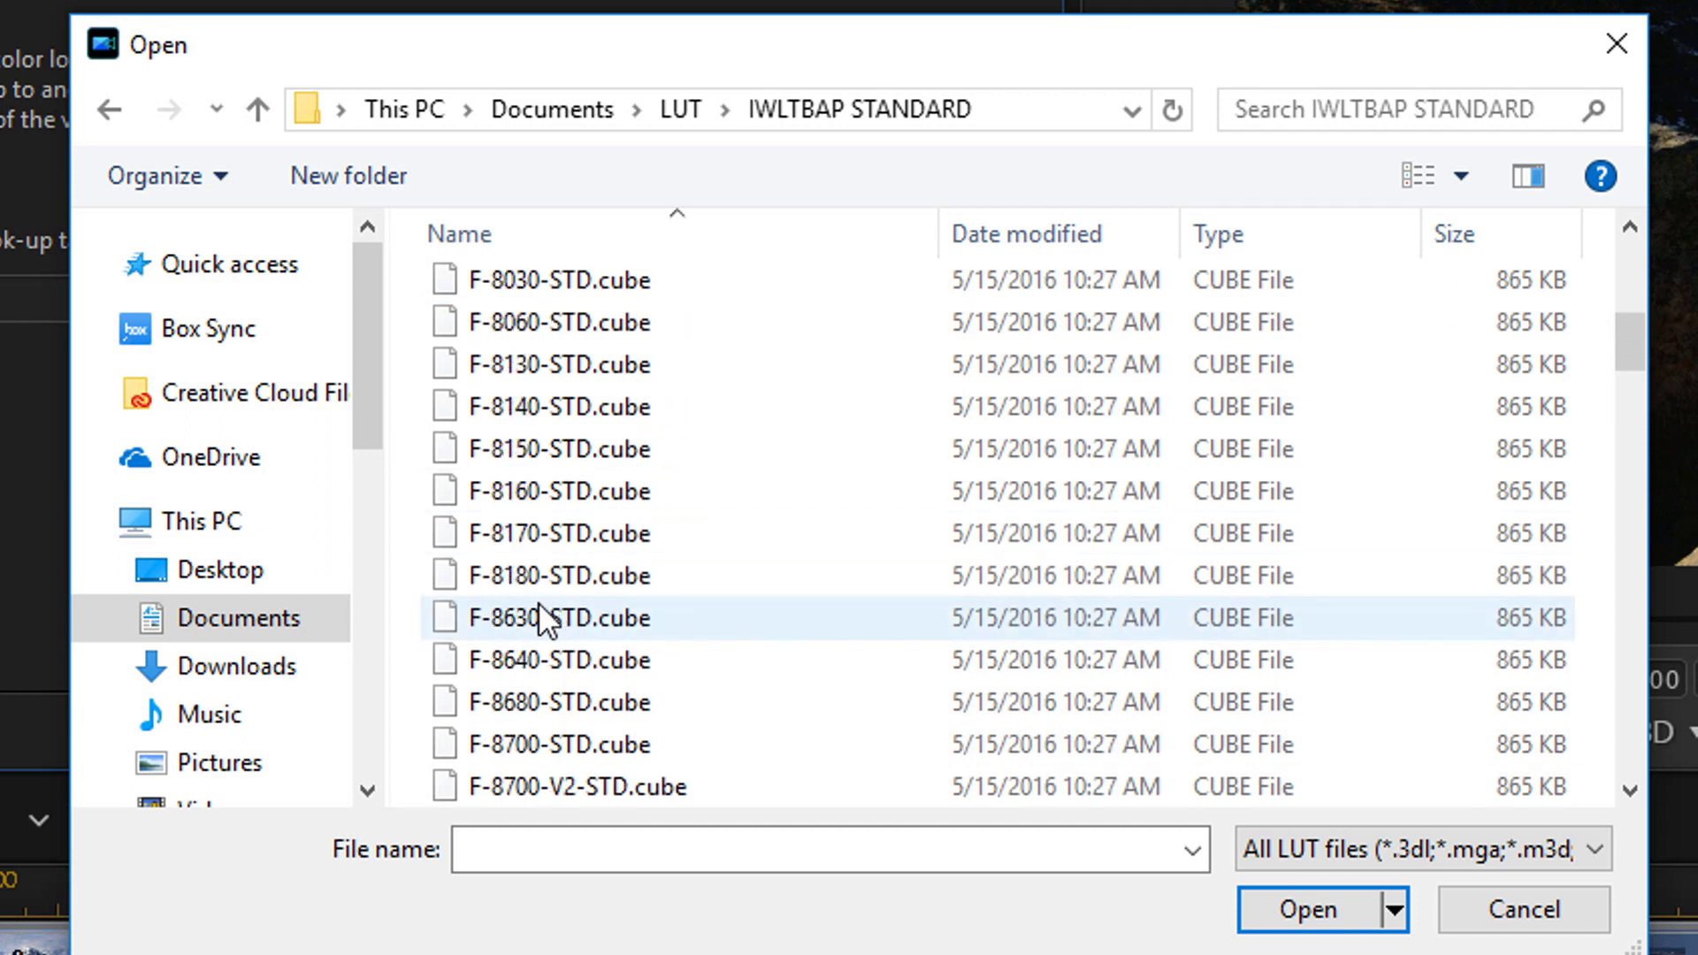
pyautogui.scroll(1, 538, 601)
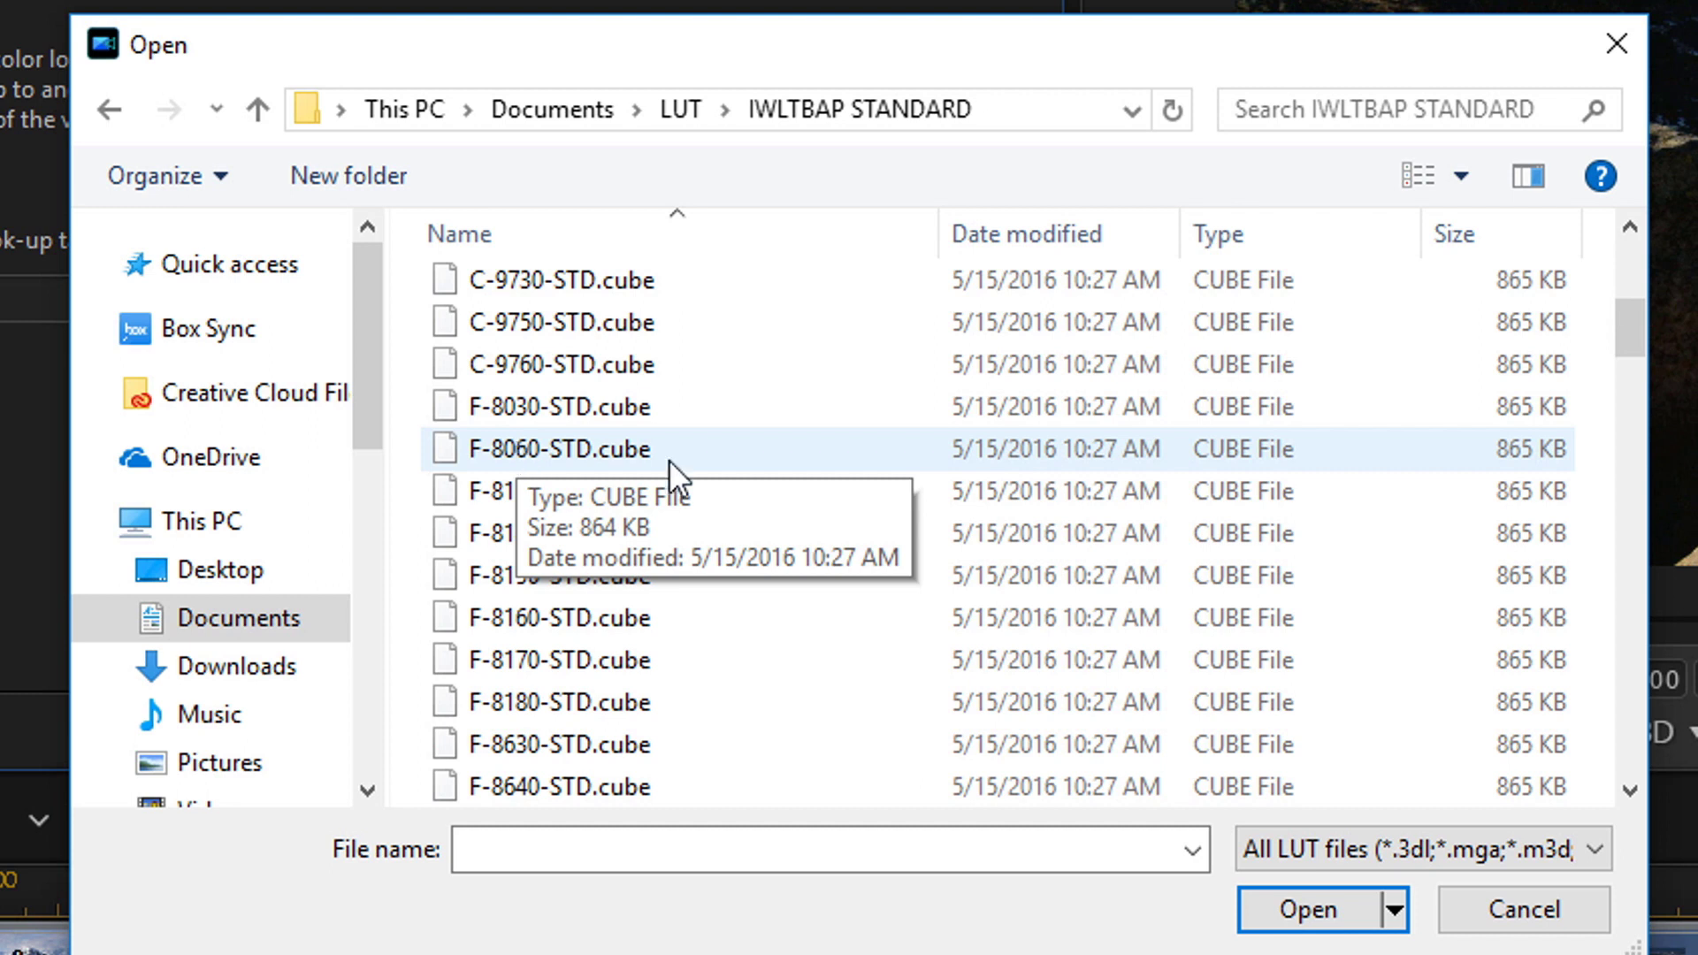
pyautogui.click(586, 406)
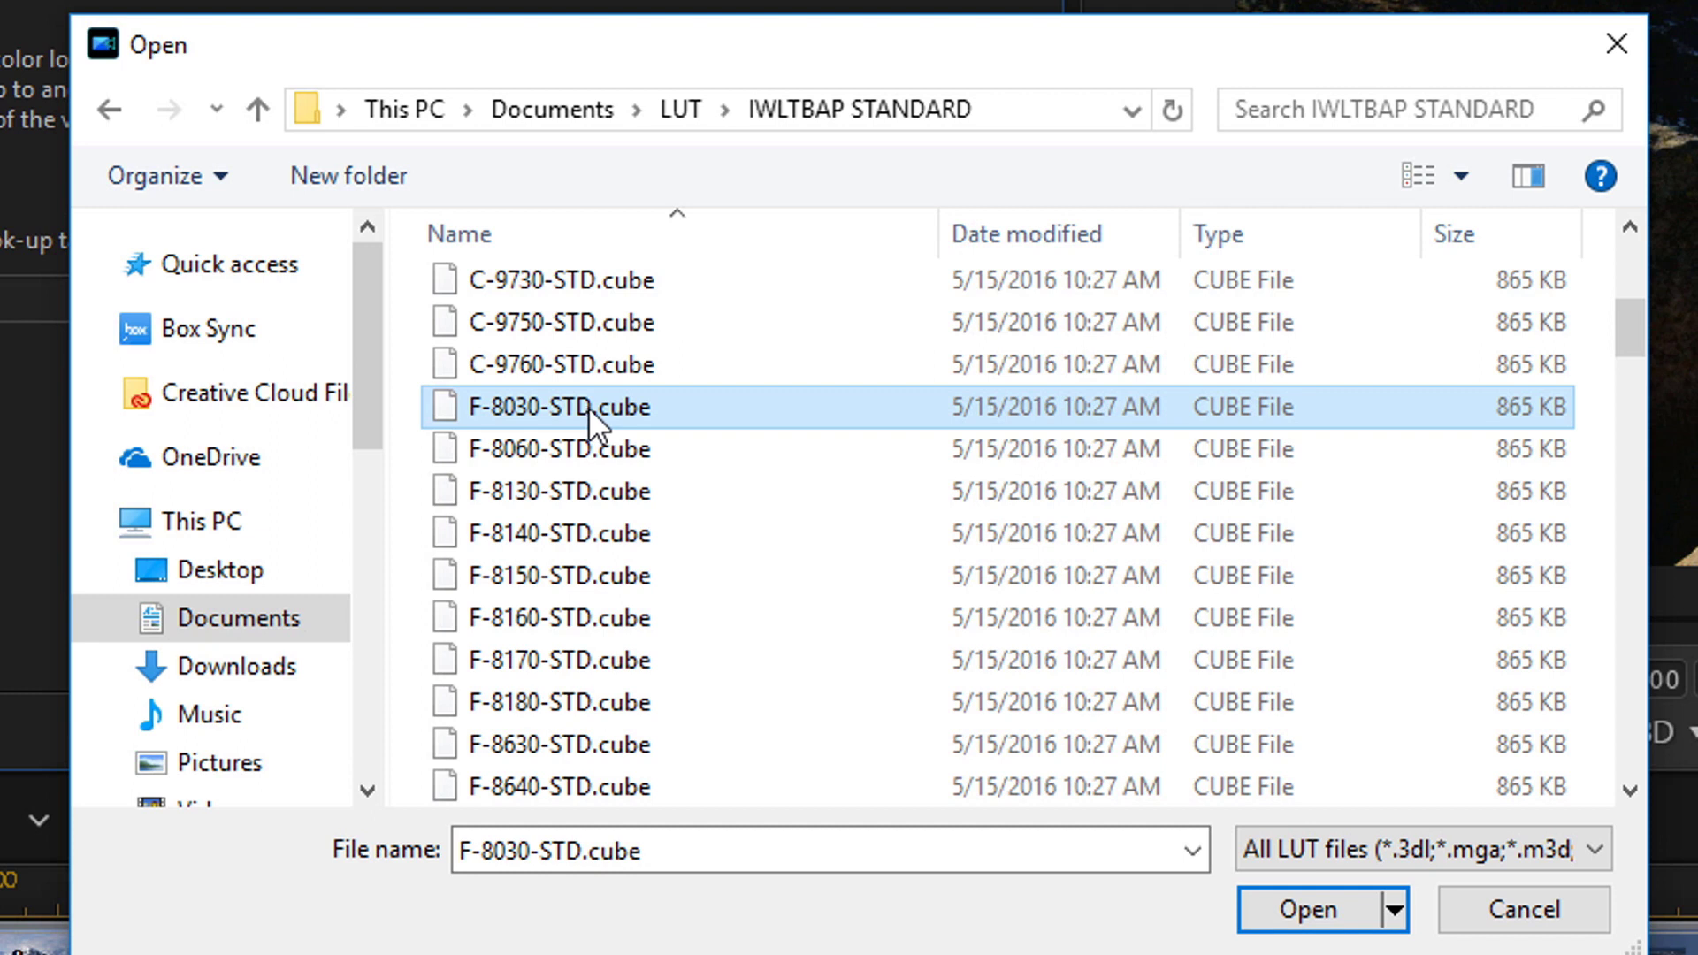
pyautogui.click(1307, 909)
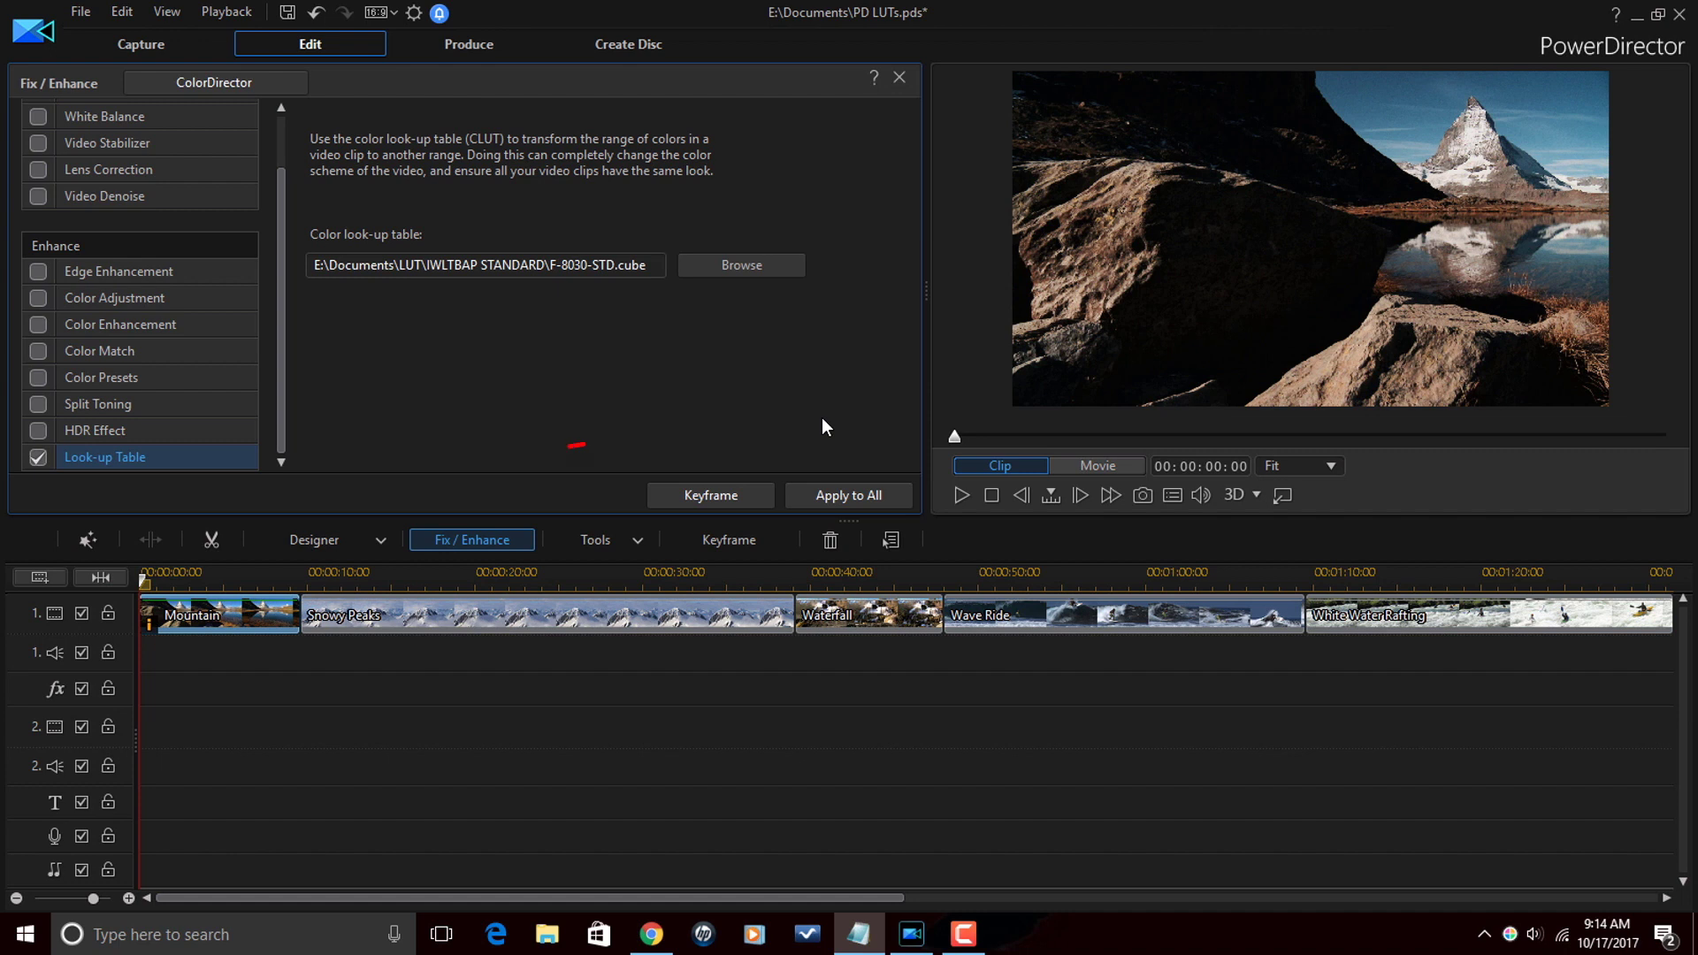
# - Switch the Mountain clip's Look-up Table off and back on to compare the preview
pyautogui.click(39, 458)
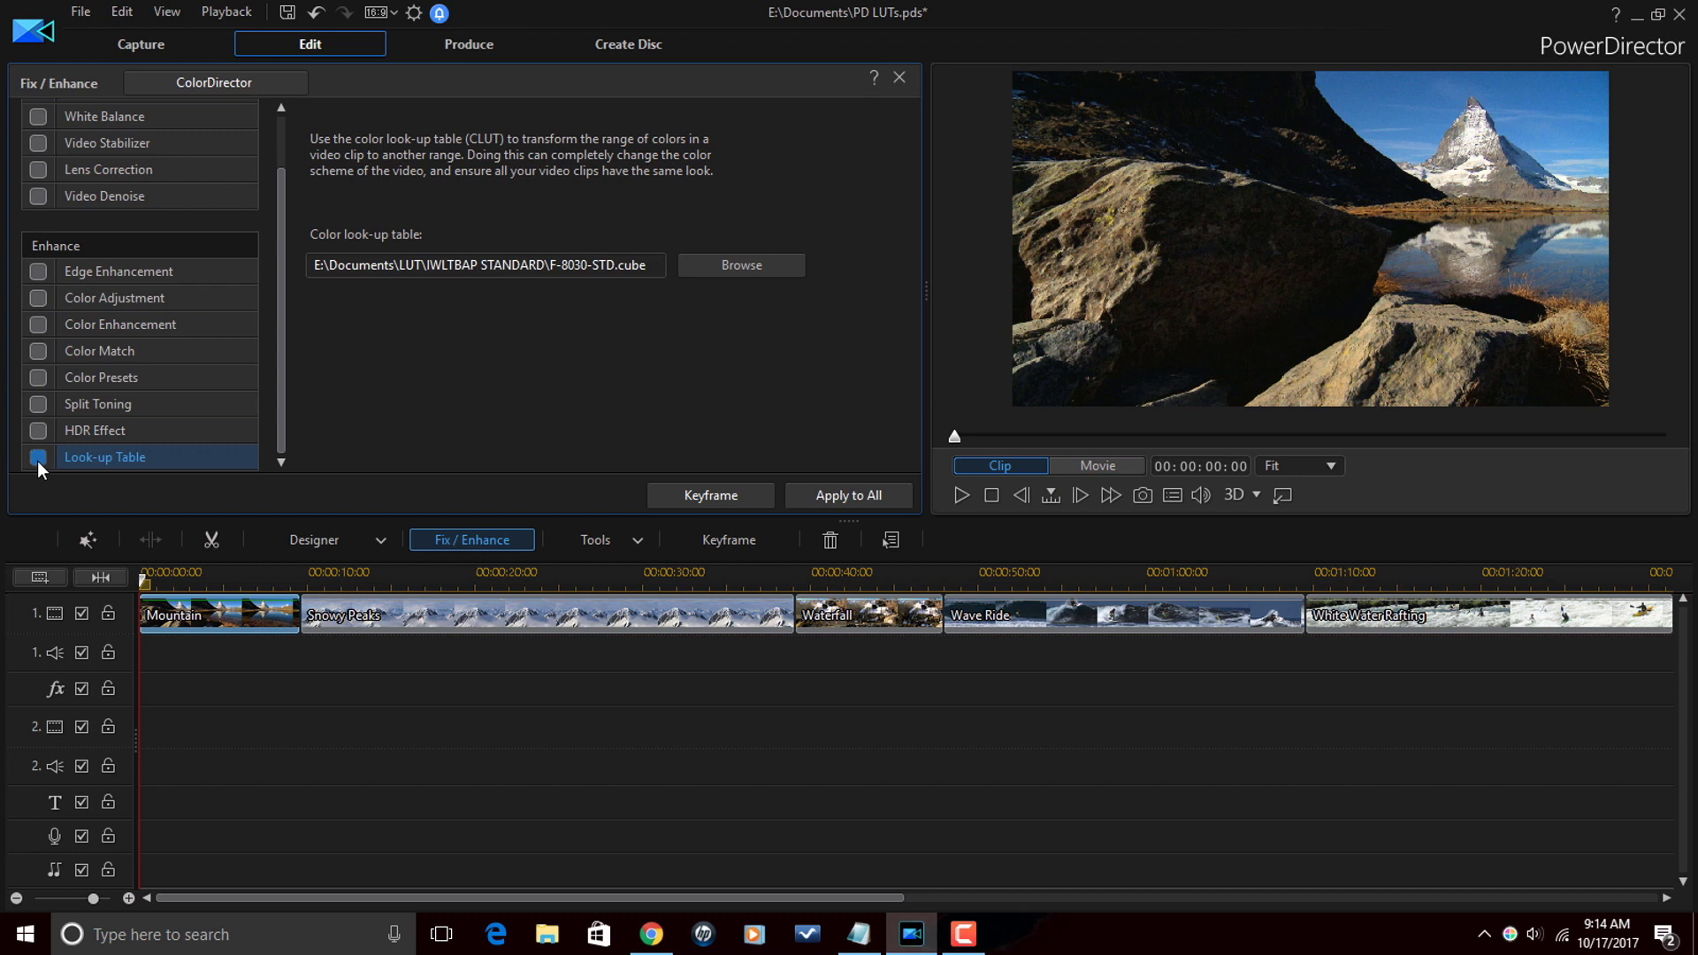
pyautogui.click(38, 457)
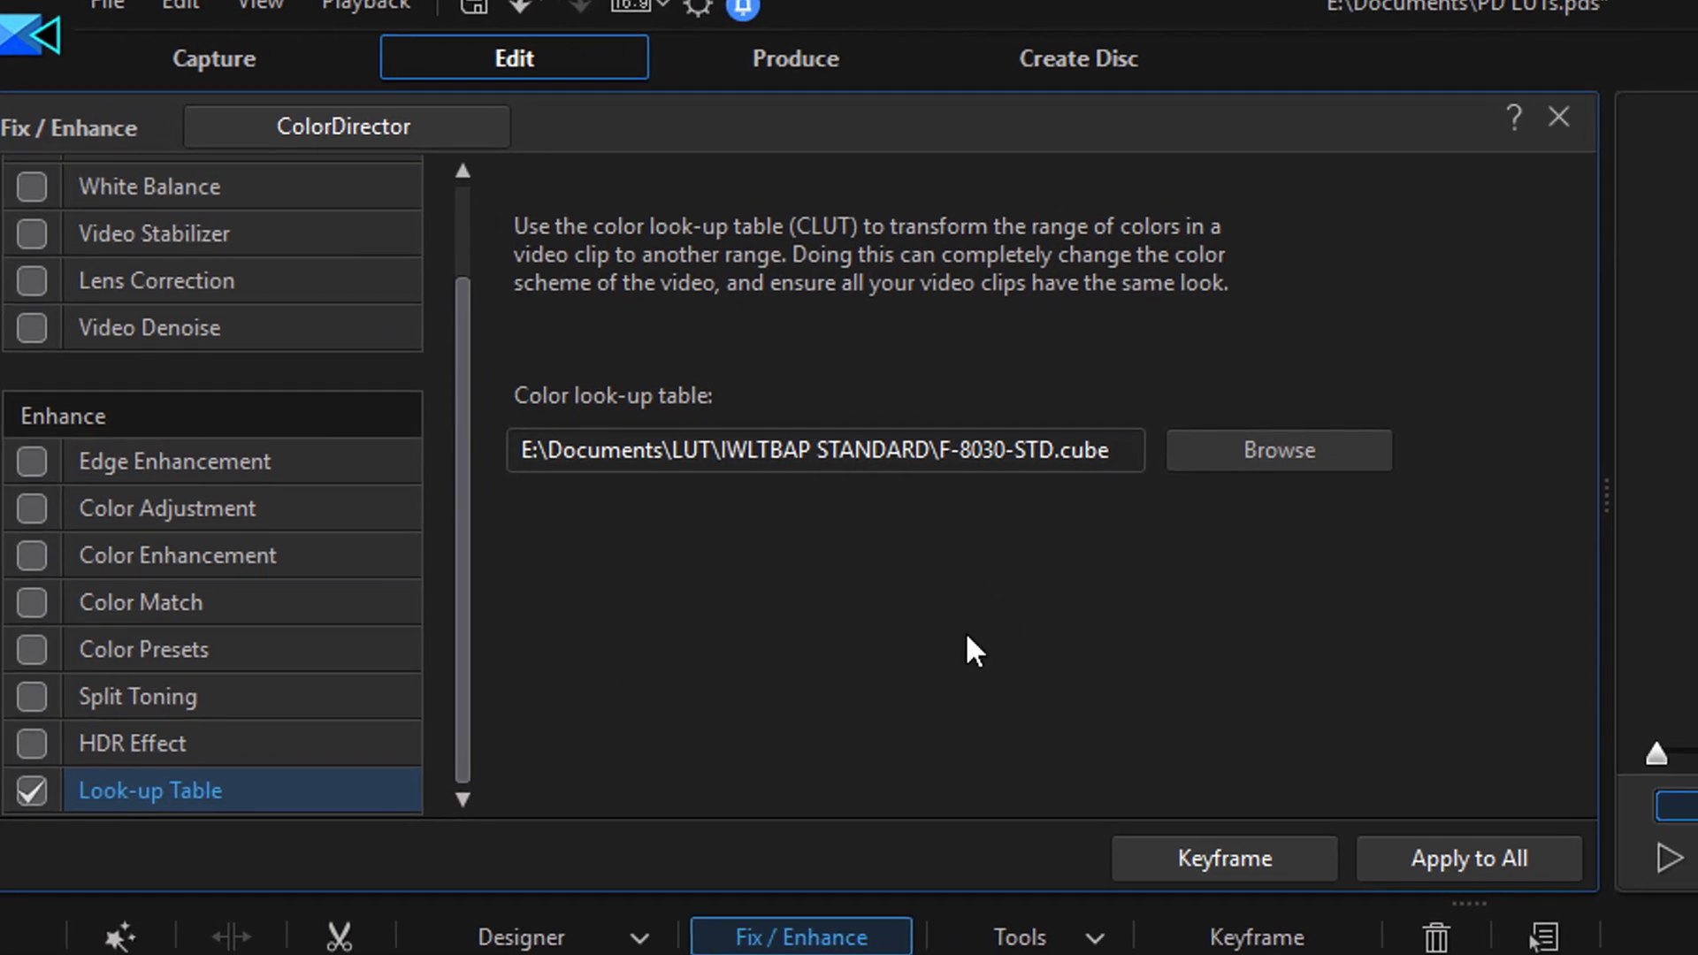
# - Apply the Mountain clip's look-up table to all clips on the video track
pyautogui.click(1484, 856)
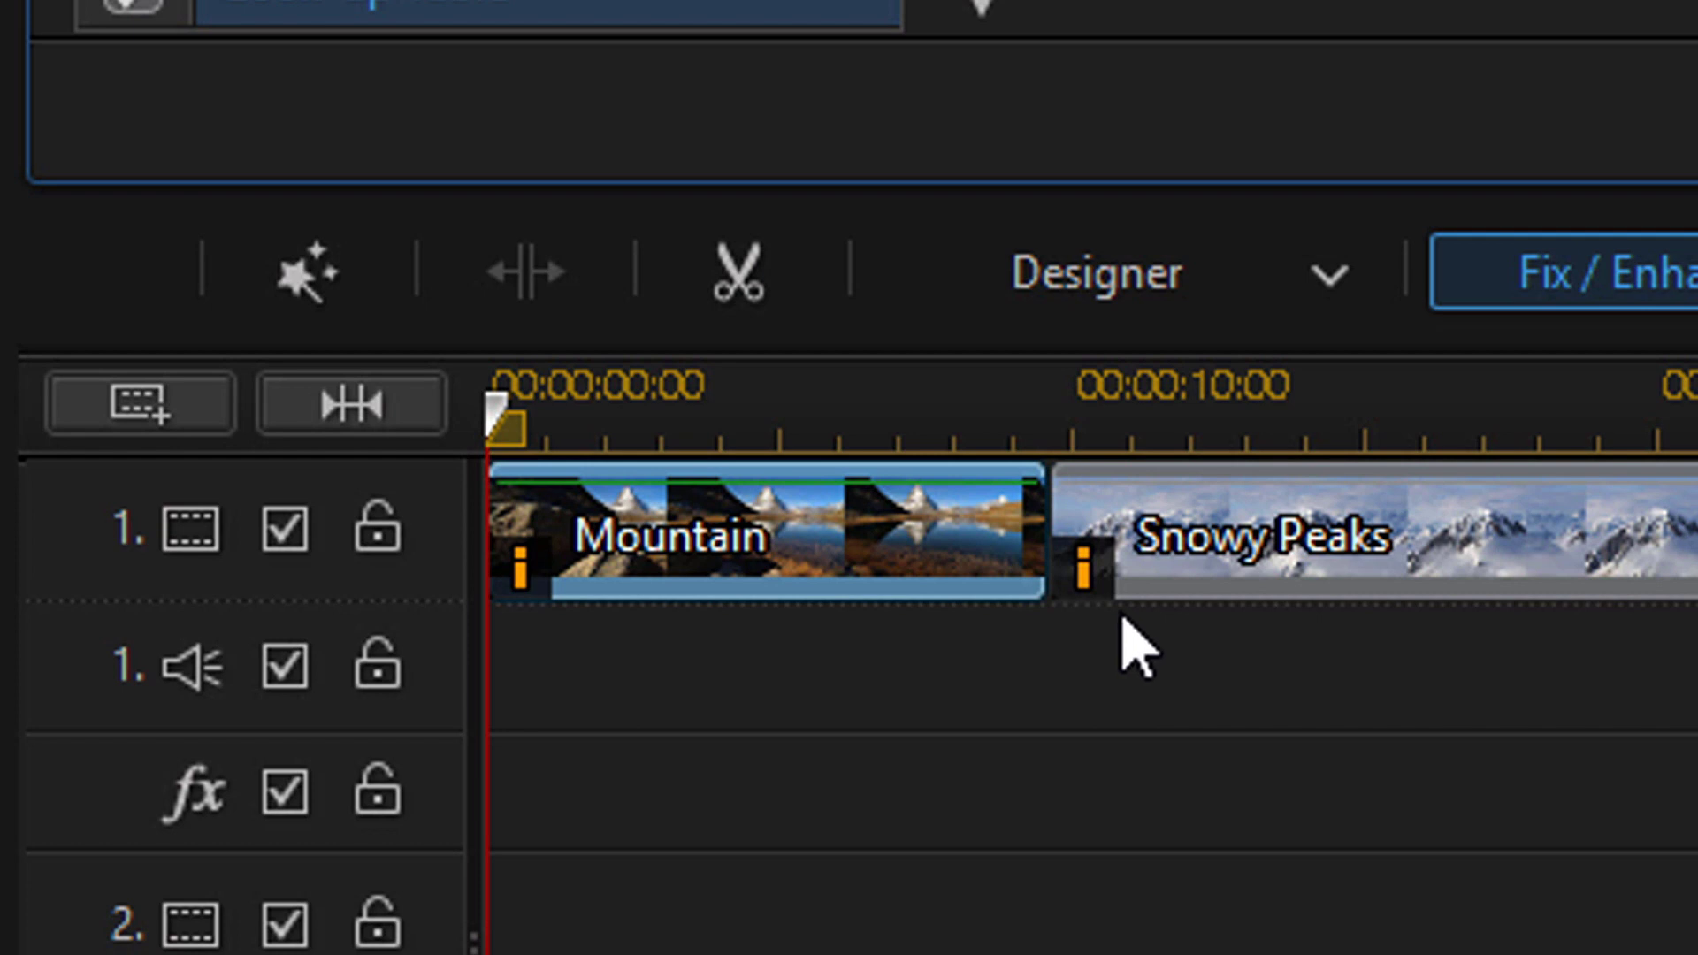
pyautogui.moveTo(1097, 594)
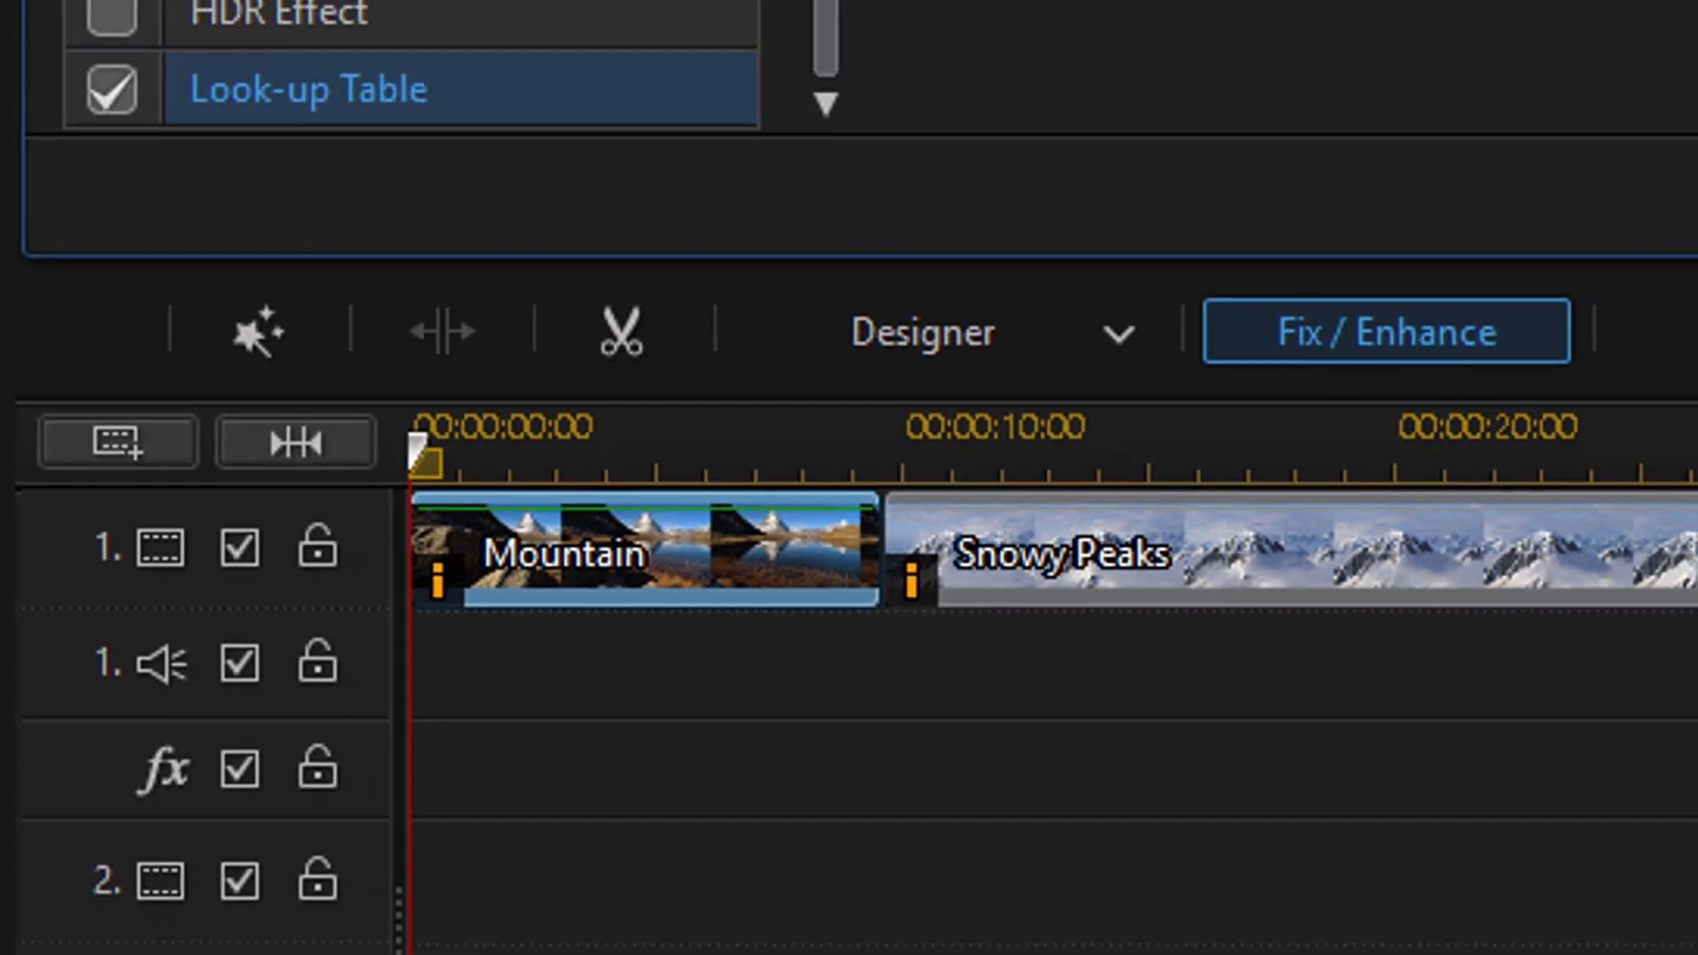
pyautogui.moveTo(915, 630)
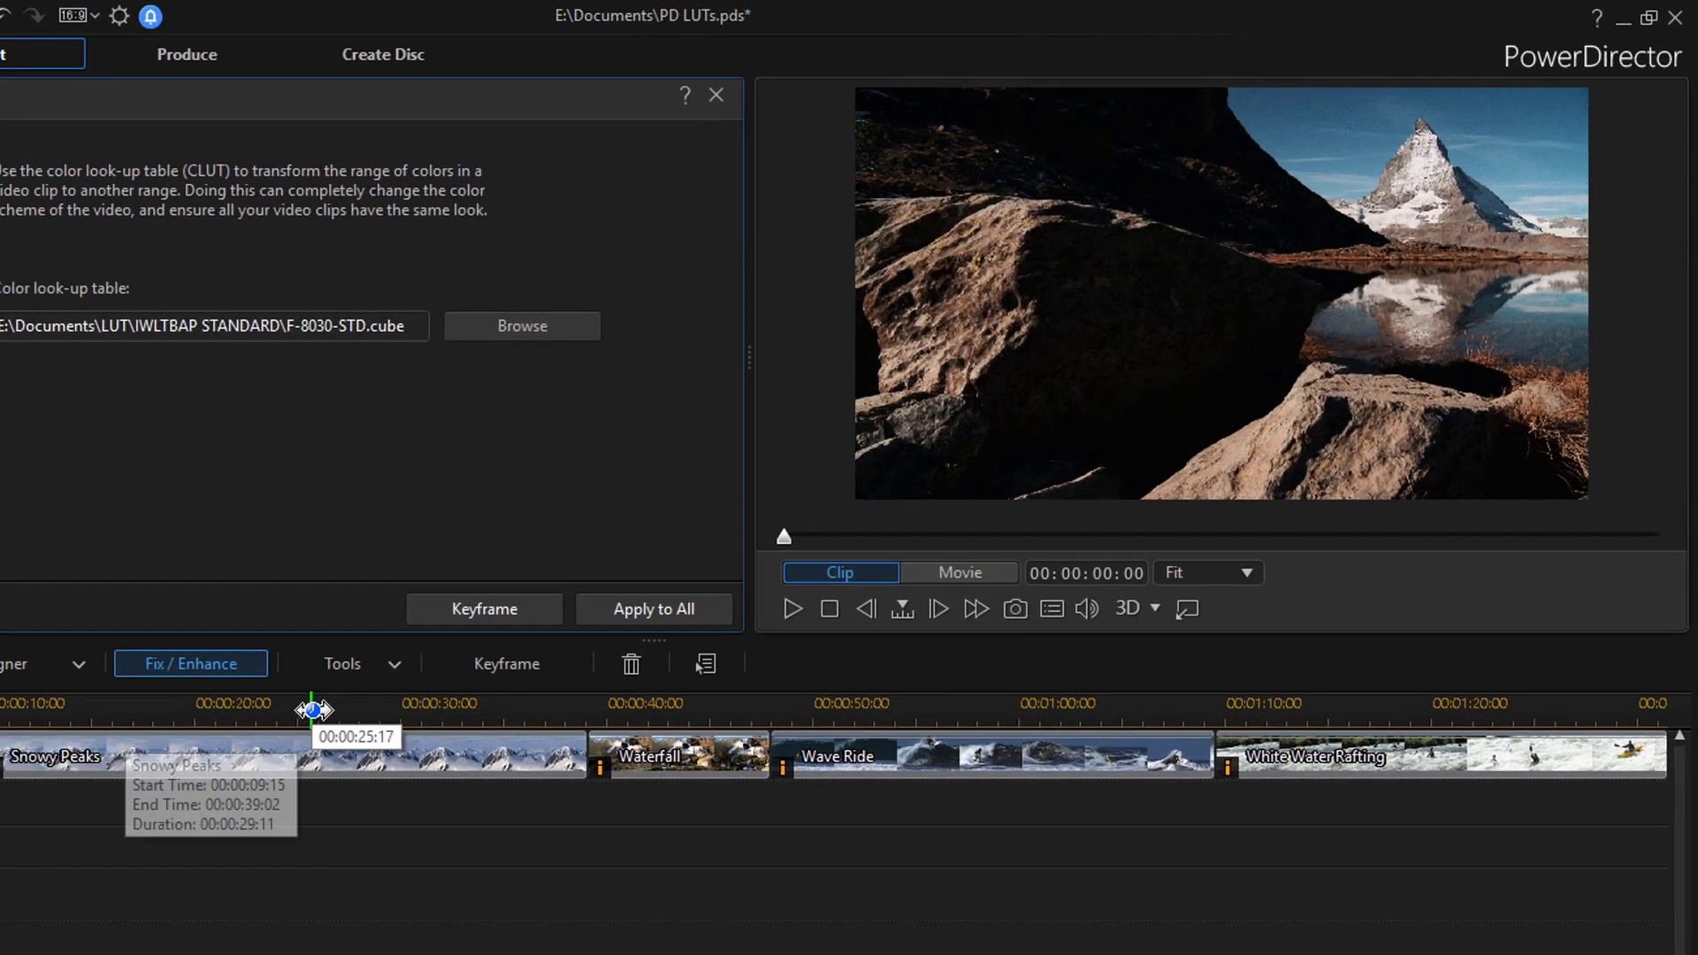
# - Preview the applied color look on the Snowy Peaks, Waterfall and Wave Ride clips
pyautogui.click(548, 583)
pyautogui.click(93, 845)
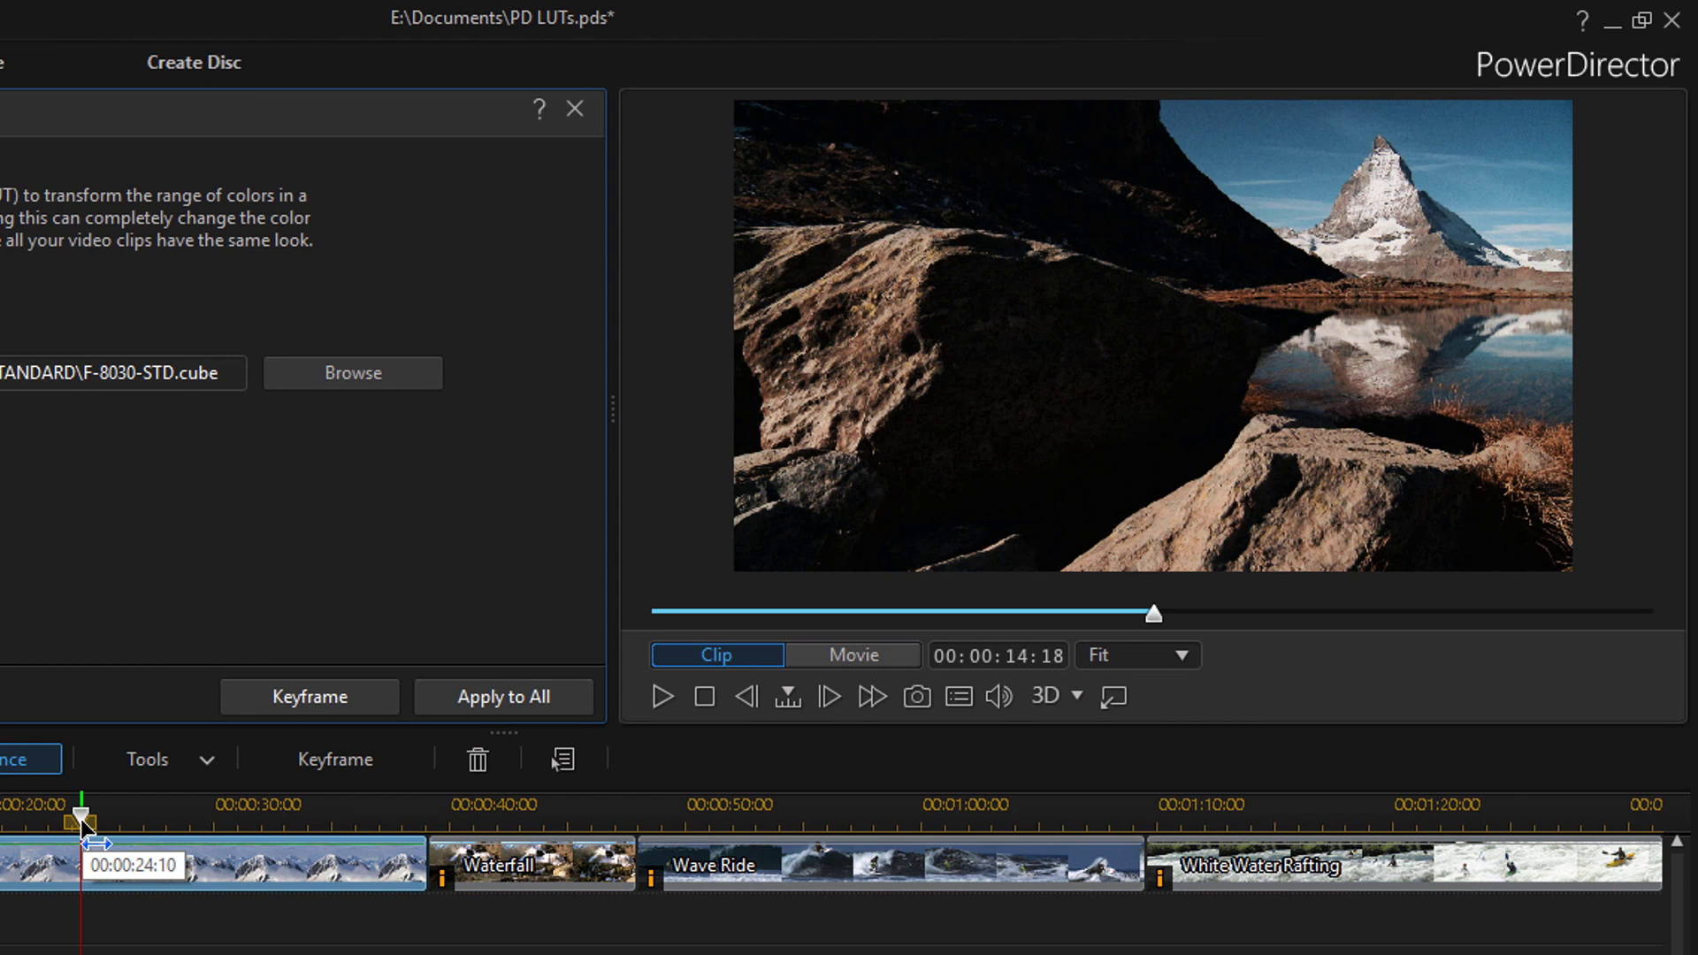
pyautogui.moveTo(81, 823); pyautogui.dragTo(58, 837)
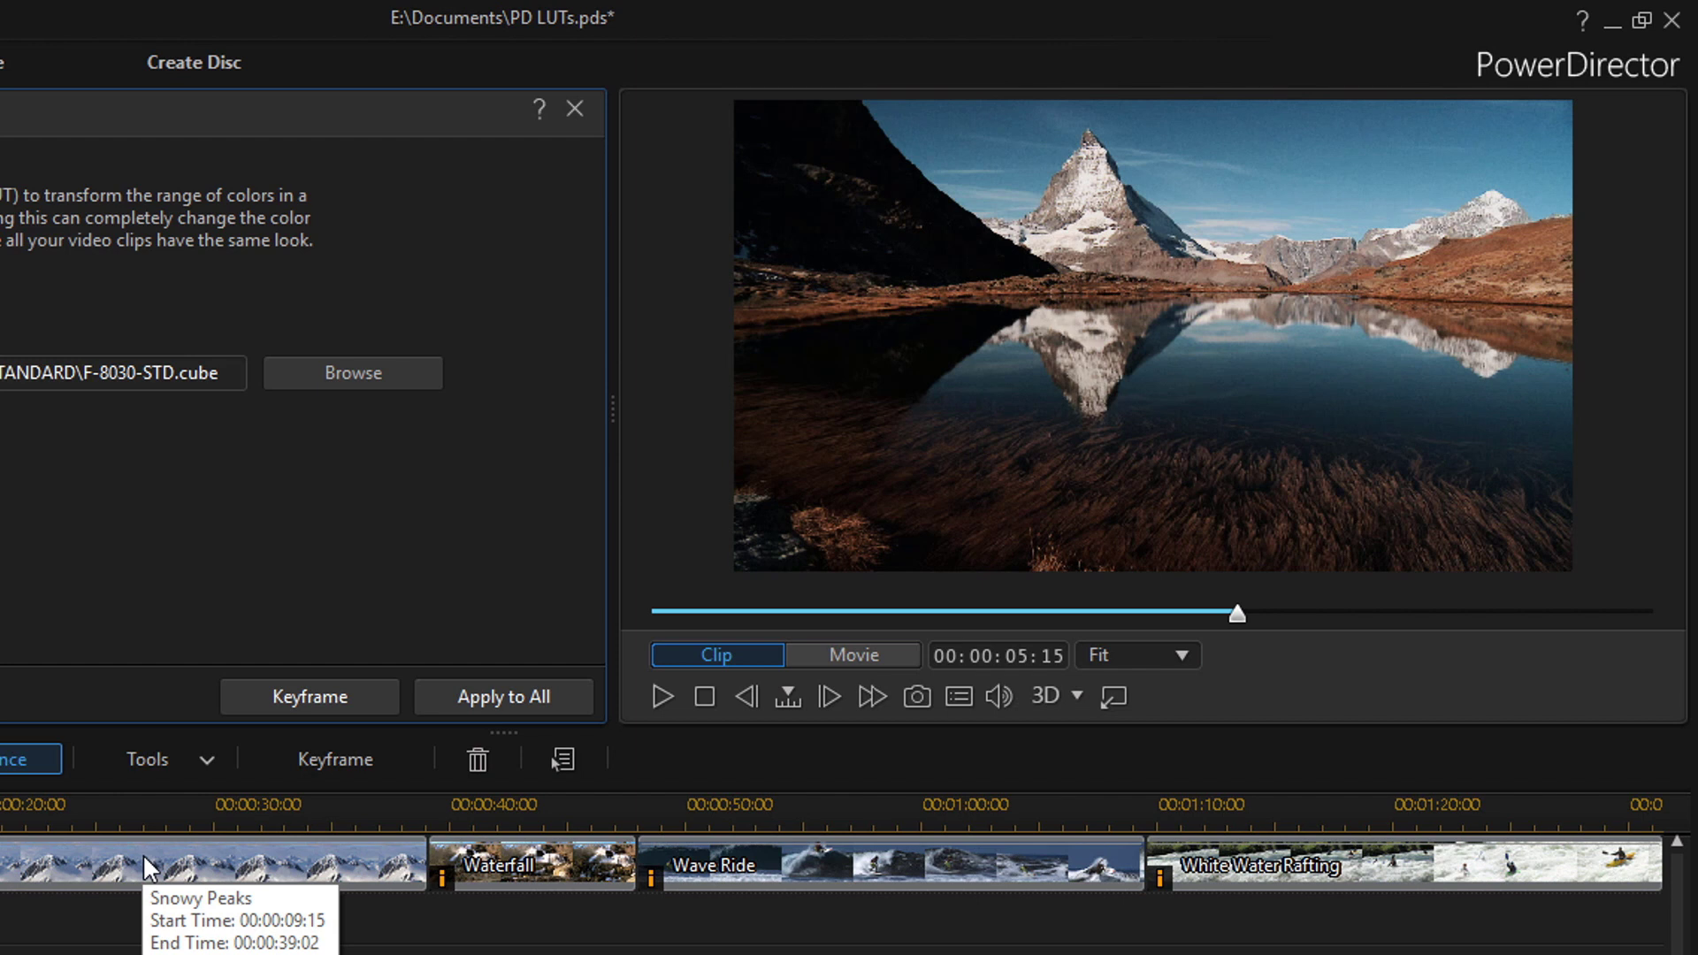
pyautogui.click(123, 816)
pyautogui.click(124, 816)
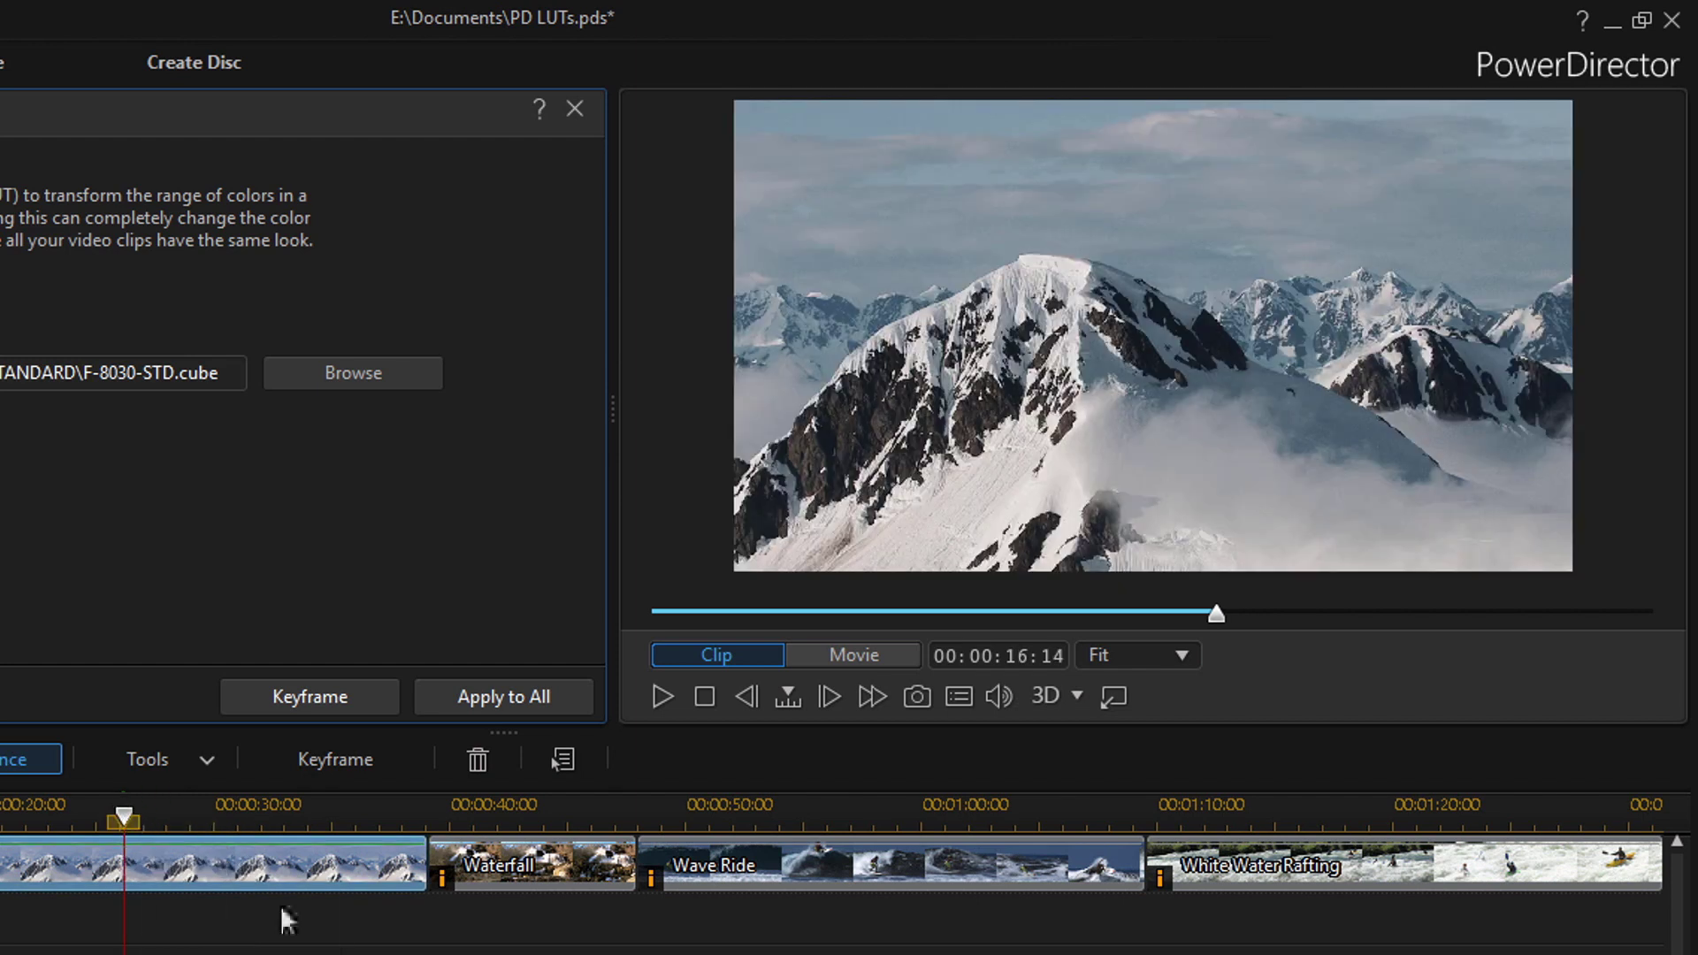
pyautogui.click(523, 819)
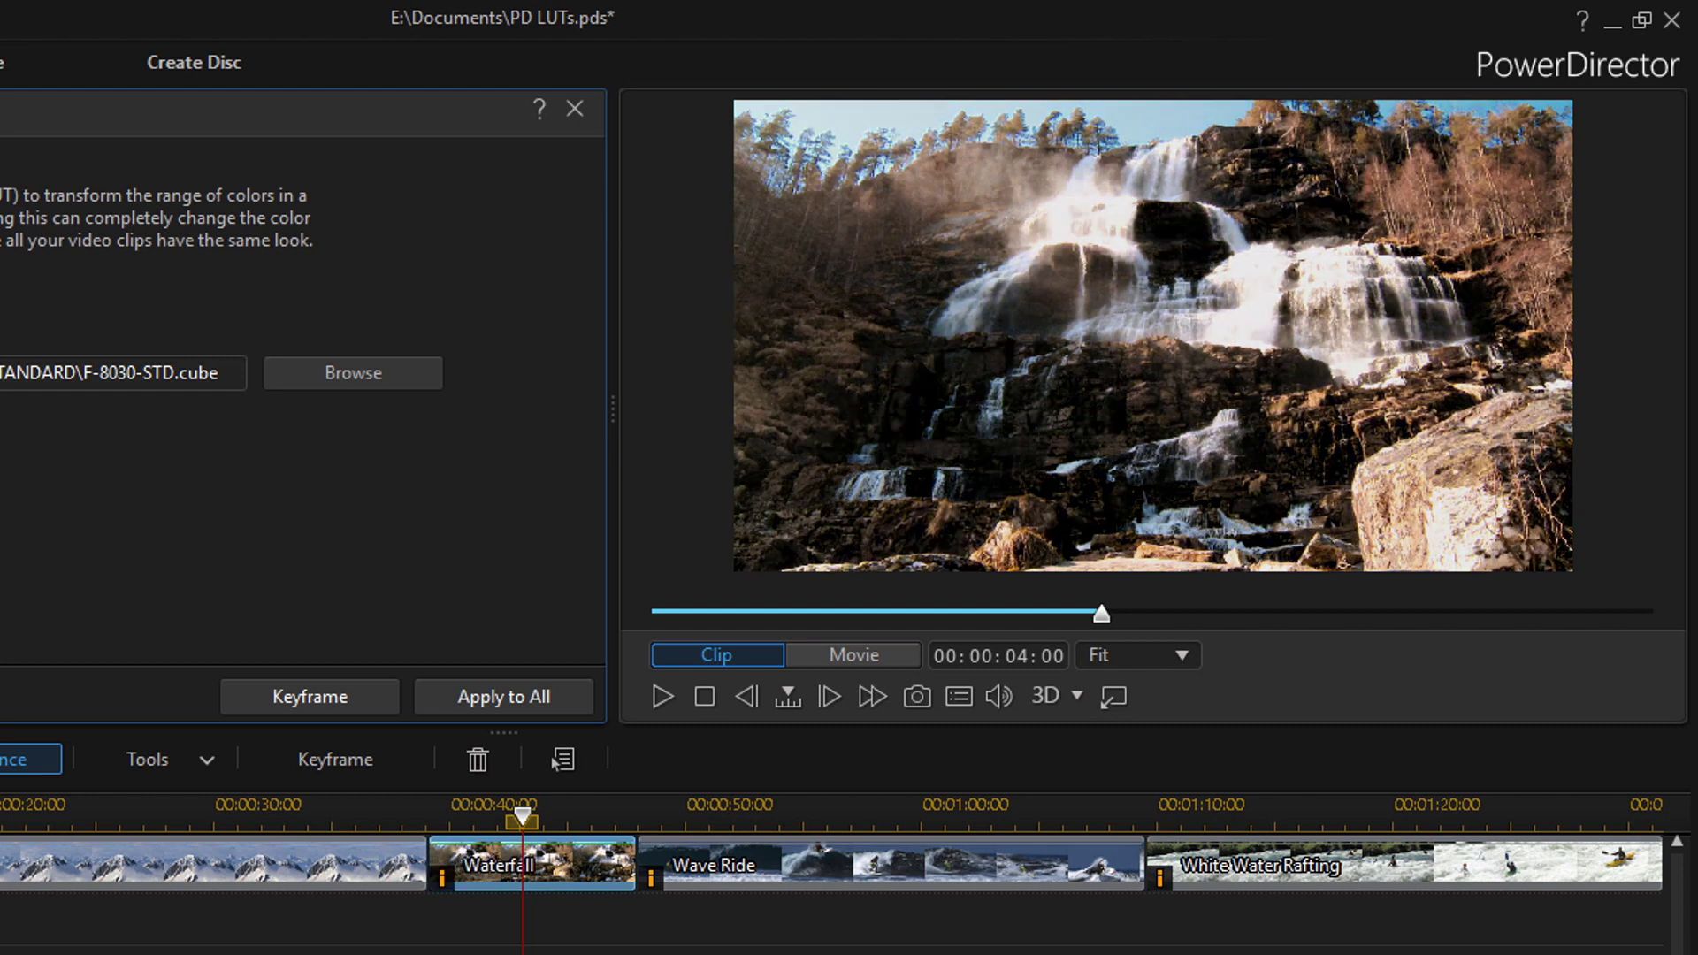
pyautogui.click(896, 803)
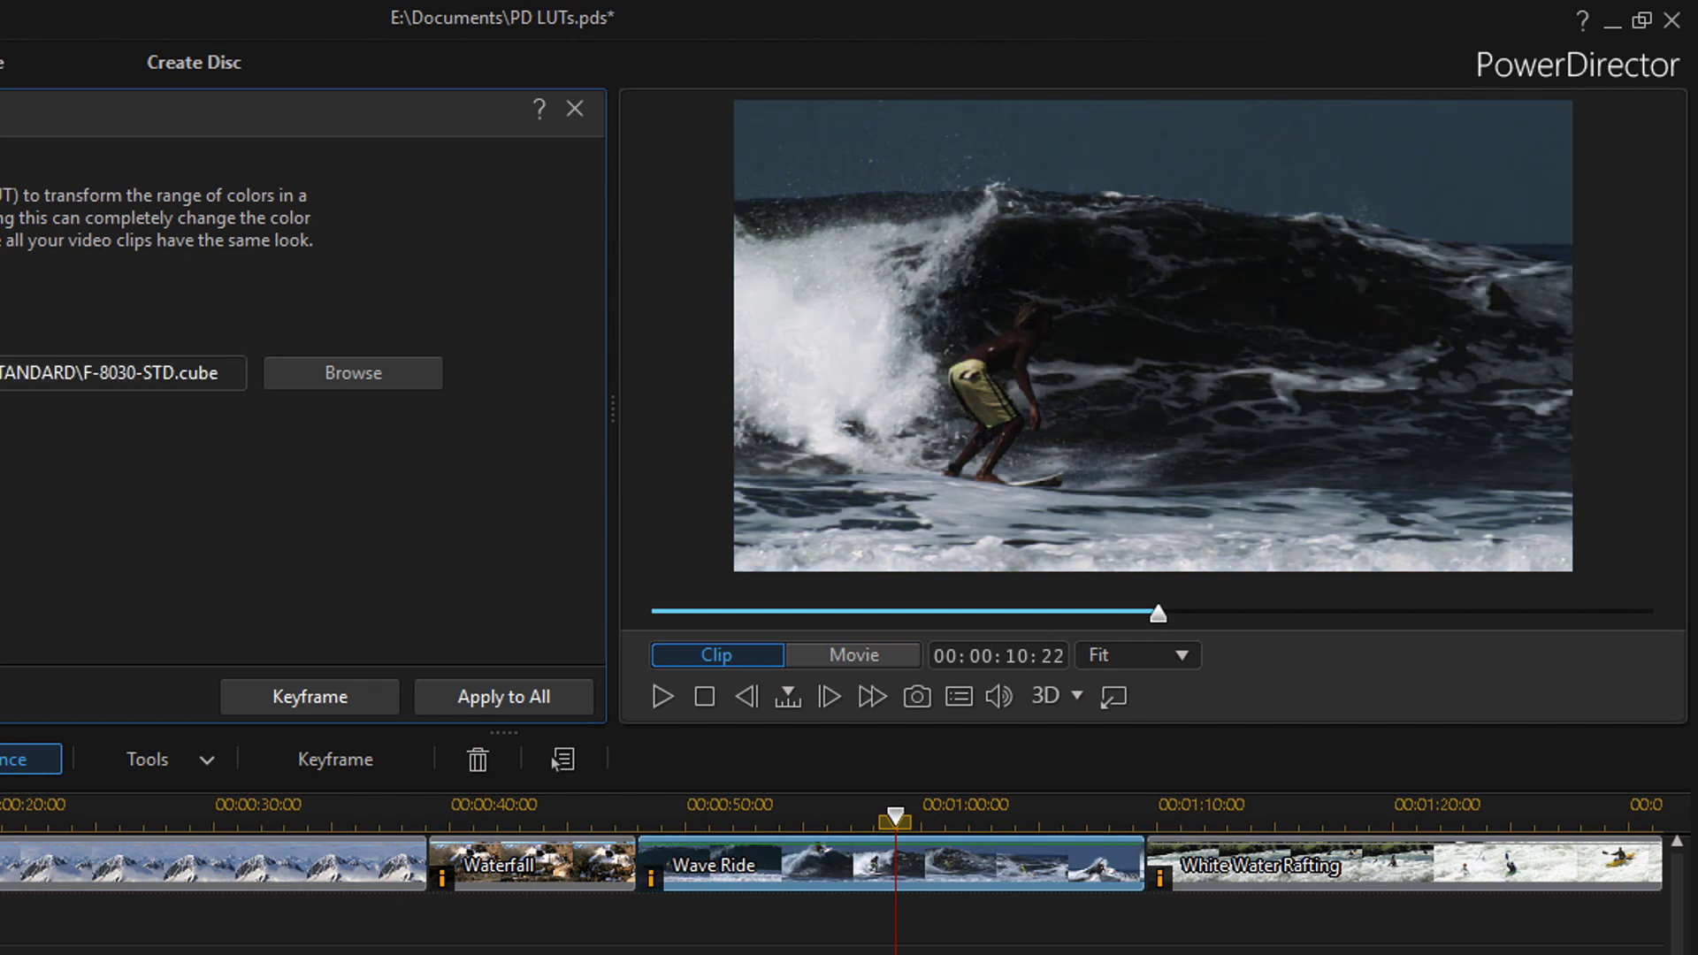
# - Move the playhead into the White Water Rafting clip and disable its Look-up Table
pyautogui.click(1355, 807)
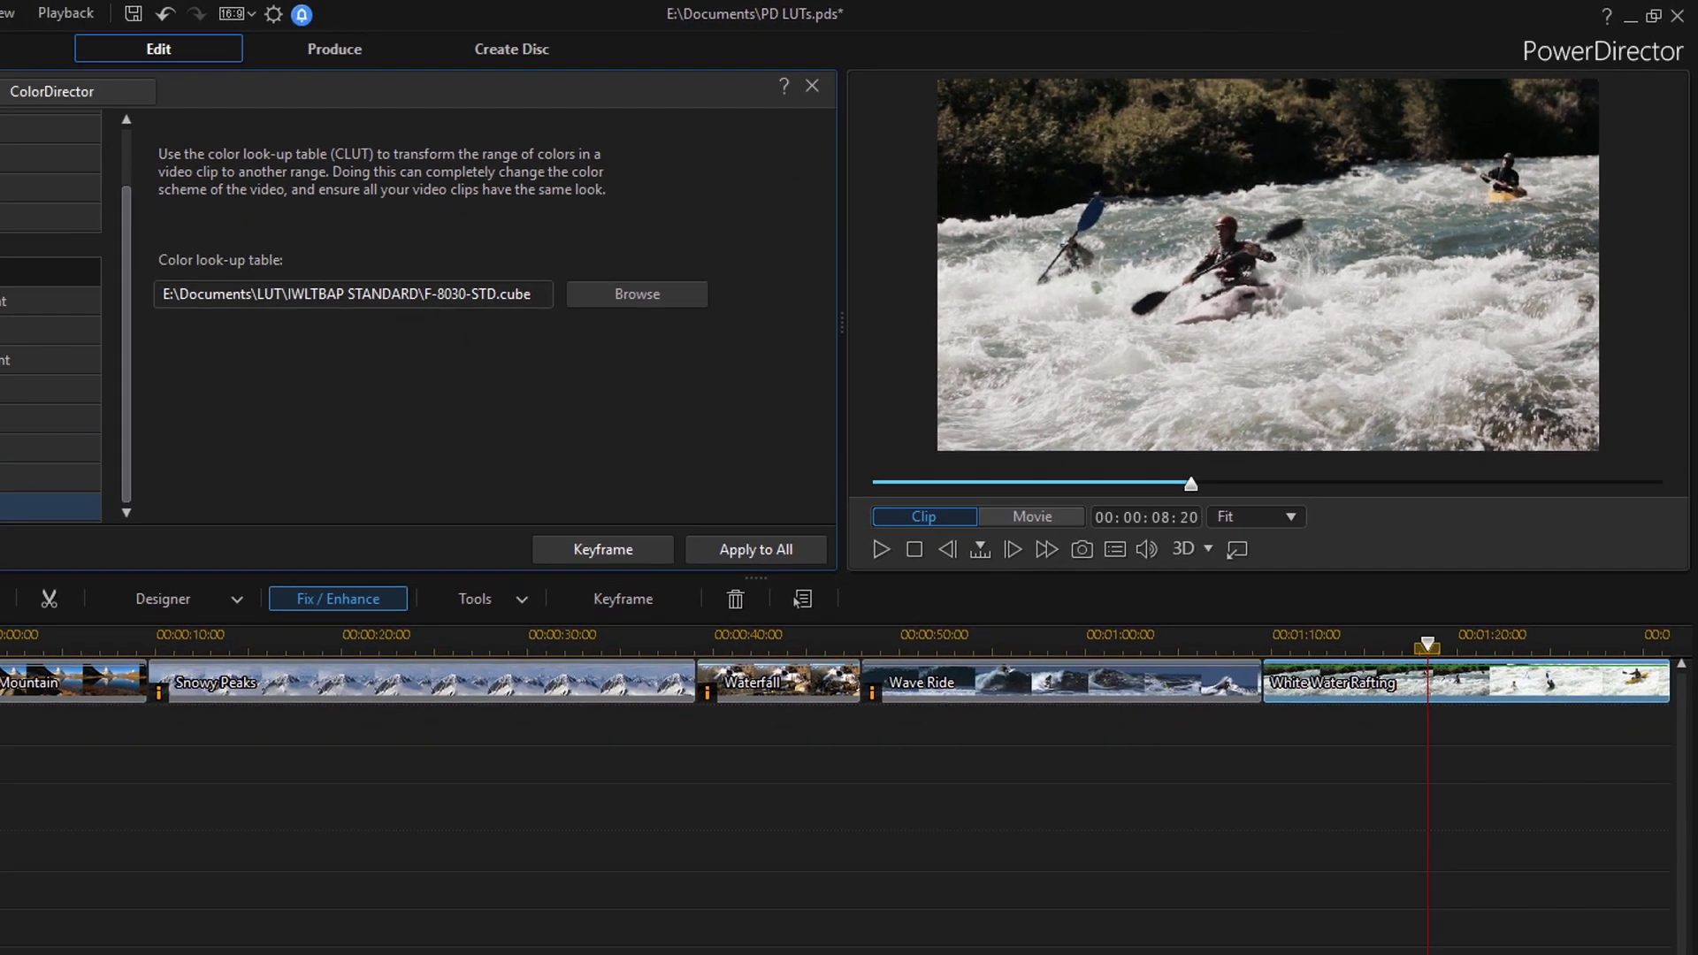
pyautogui.click(39, 457)
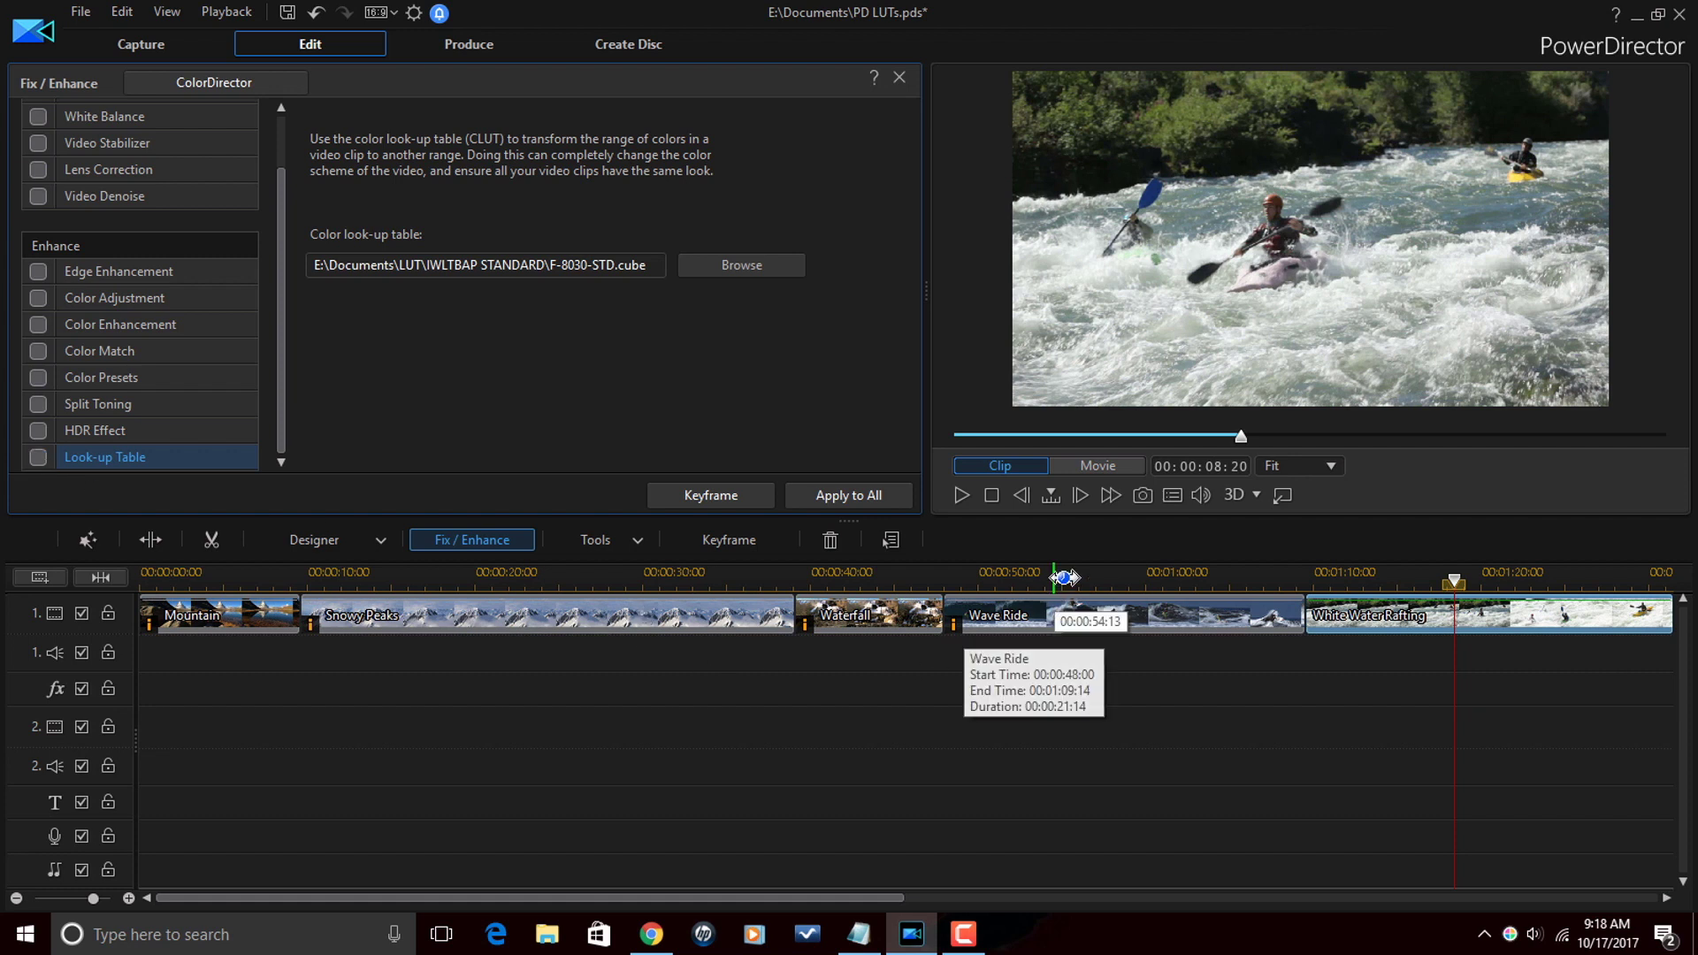
# - Return the playhead to the Mountain clip, then close Fix / Enhance and deselect the clip
pyautogui.click(216, 575)
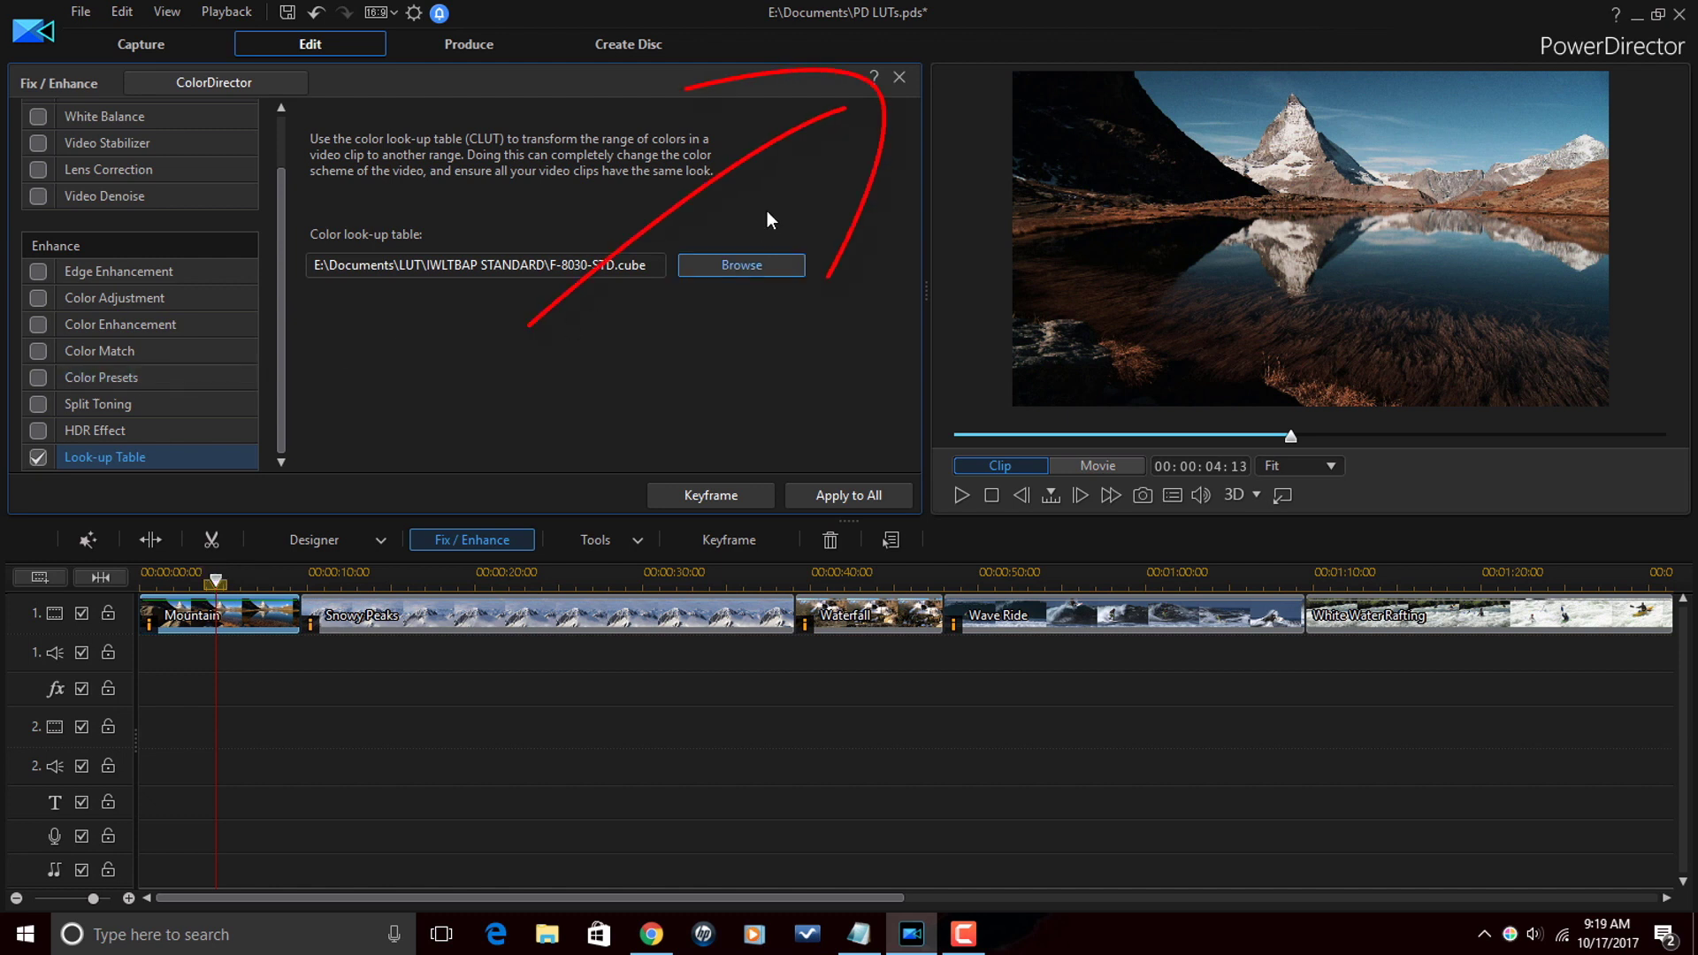
pyautogui.click(900, 78)
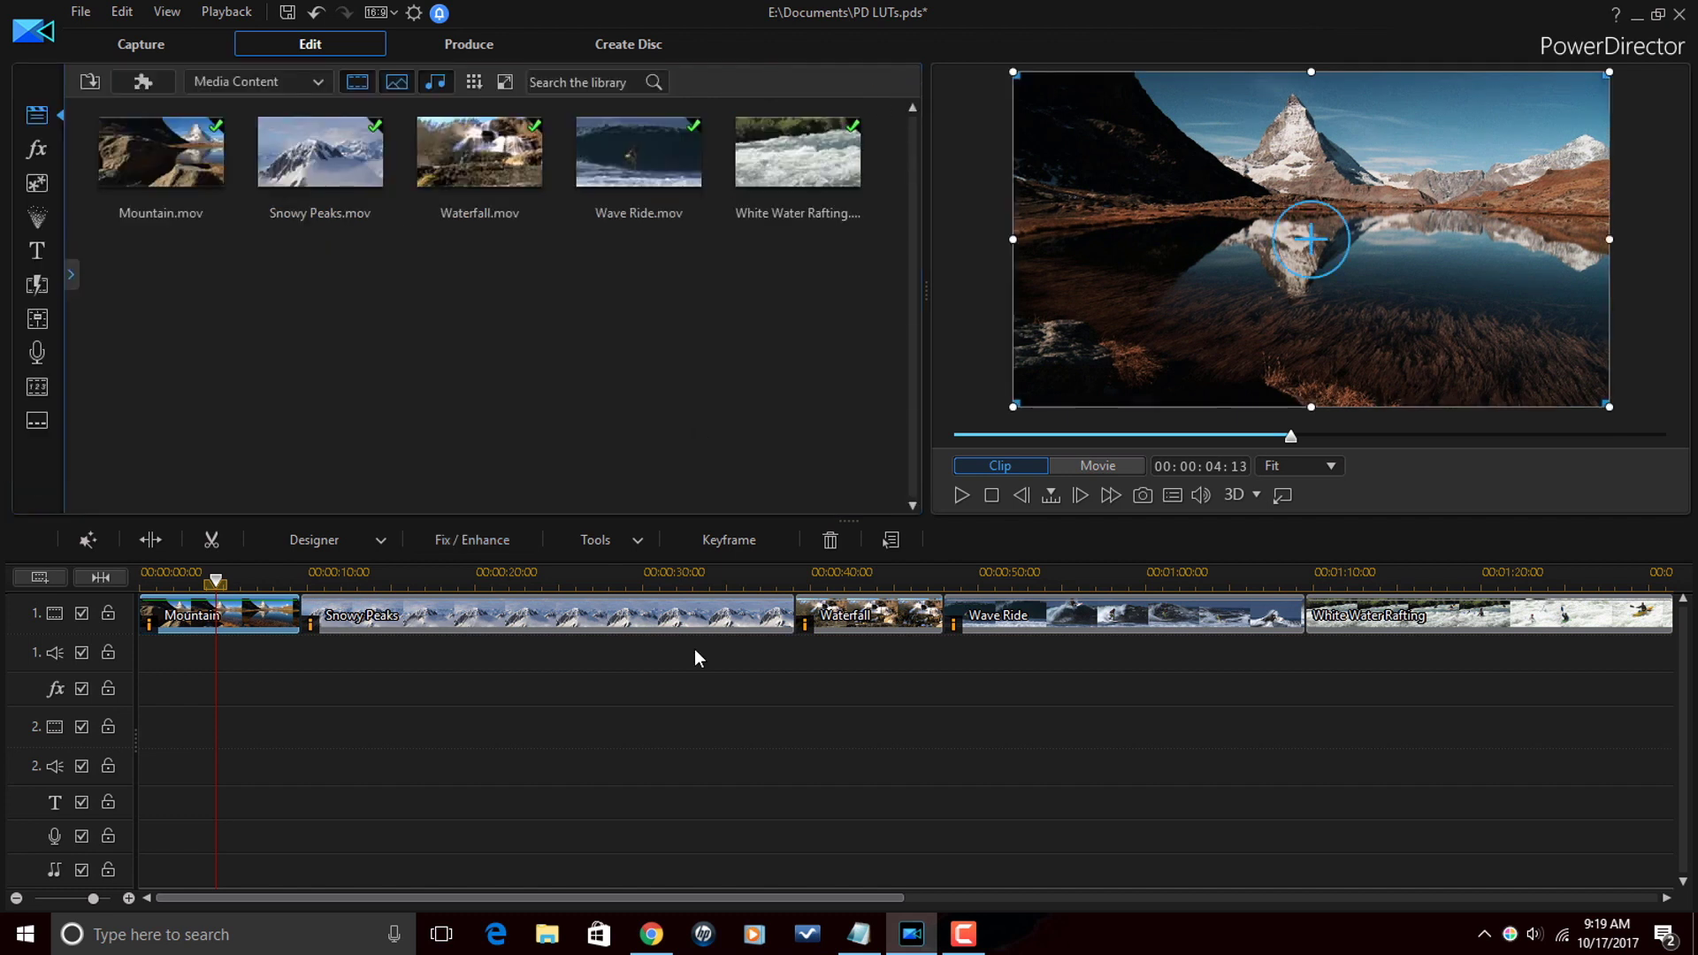
pyautogui.click(713, 708)
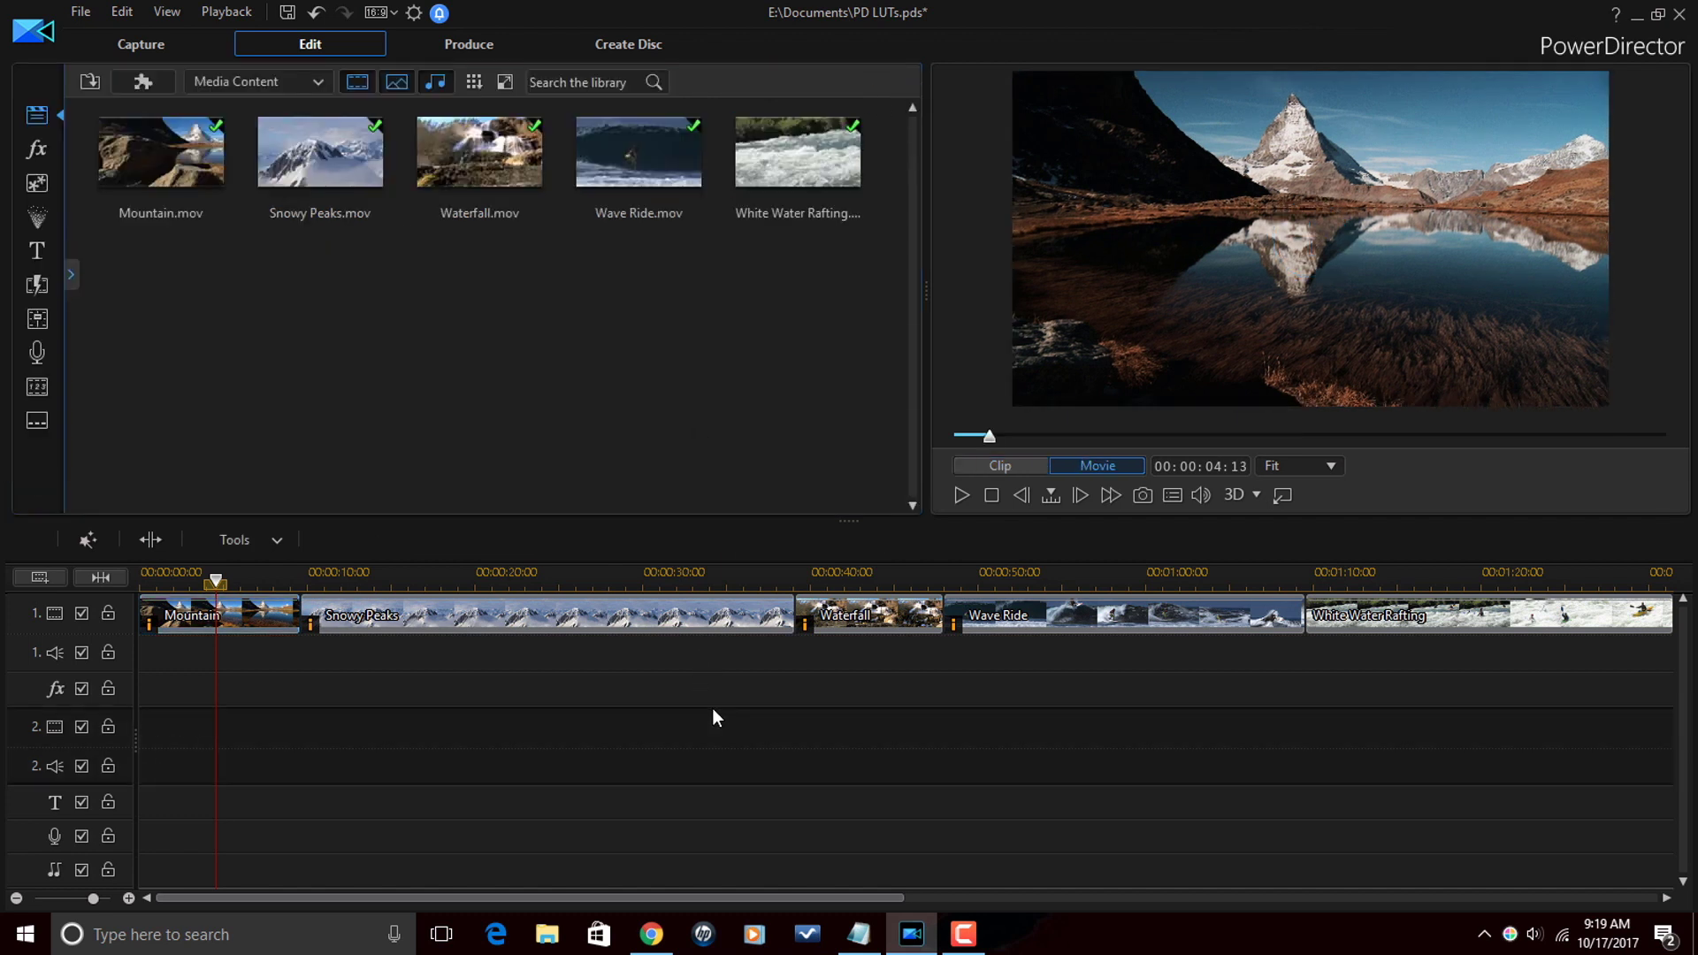